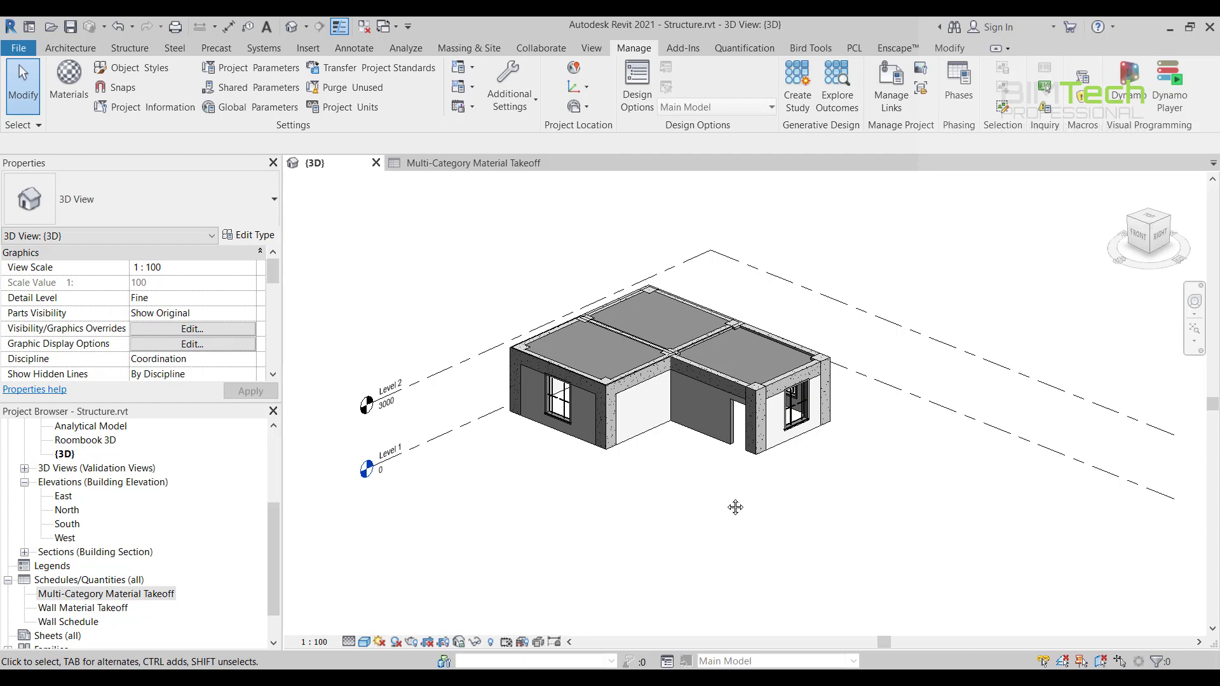
# Examine the building's concrete beams, columns and walls from below and from above
pyautogui.keyDown('shift'); pyautogui.moveTo(735, 507); pyautogui.dragTo(782, 225, button='middle'); pyautogui.keyUp('shift')
pyautogui.scroll(5, 741, 282)
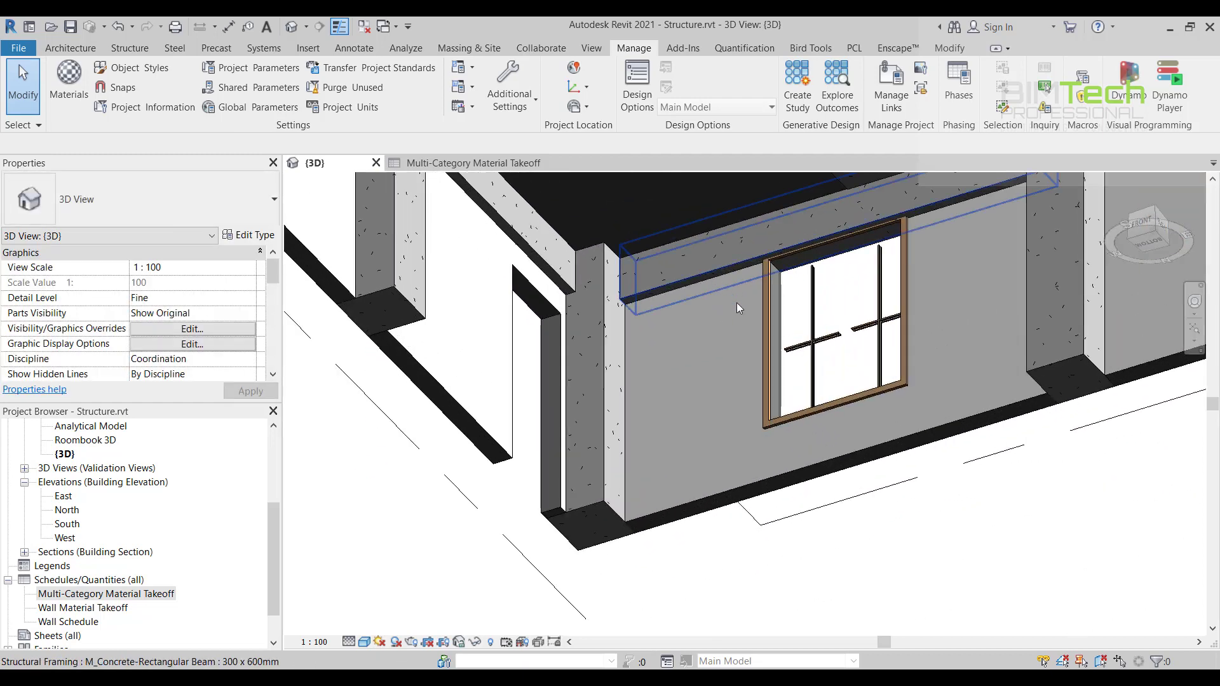
pyautogui.moveTo(723, 342)
pyautogui.keyDown('shift'); pyautogui.mouseDown(button='middle')
pyautogui.moveTo(677, 361)
pyautogui.moveTo(705, 352)
pyautogui.mouseUp(button='middle'); pyautogui.keyUp('shift')
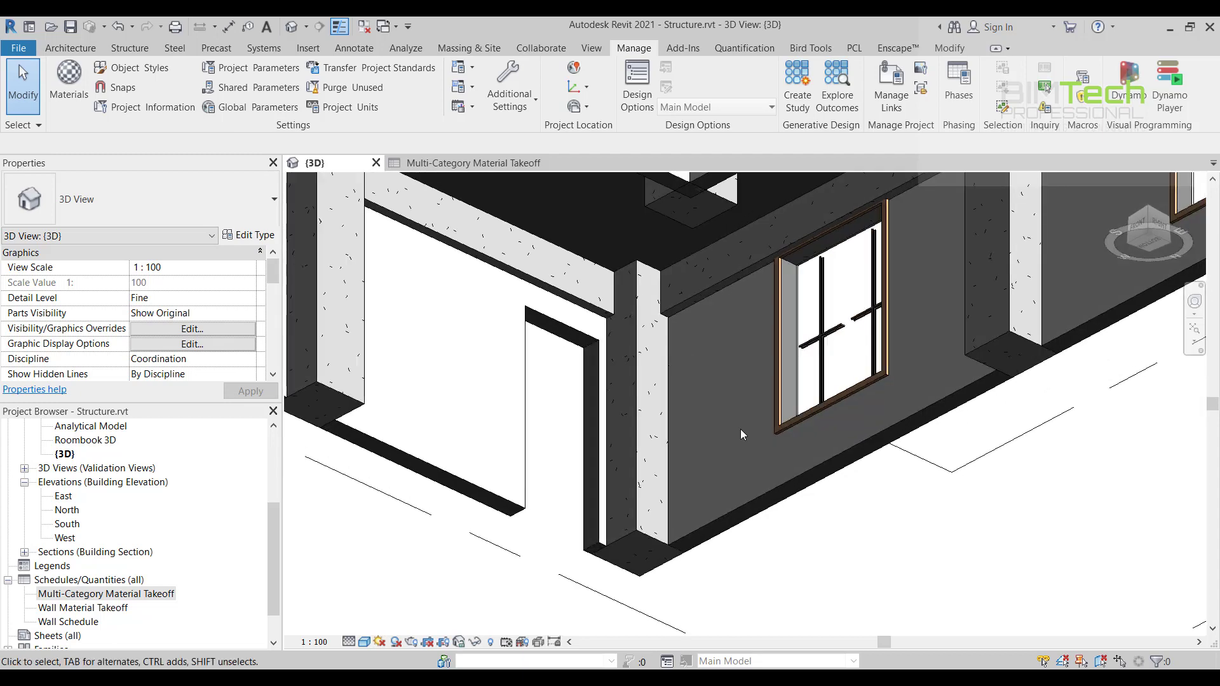
pyautogui.scroll(5, 738, 283)
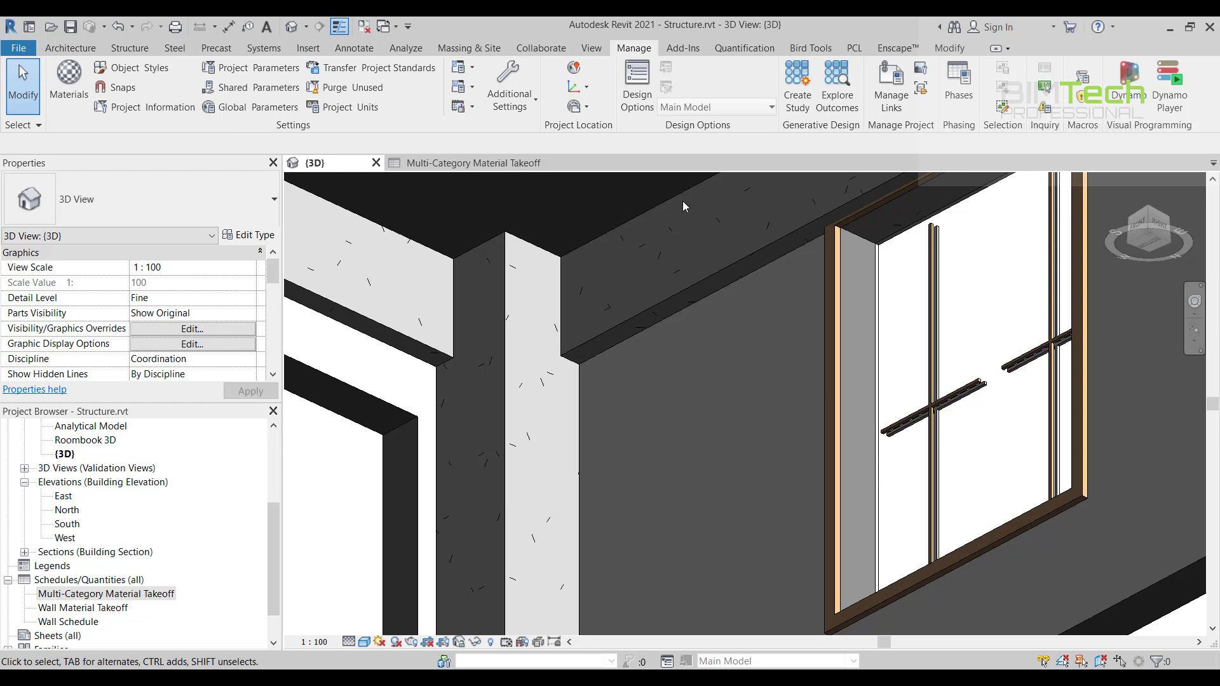
pyautogui.scroll(-3, 673, 293)
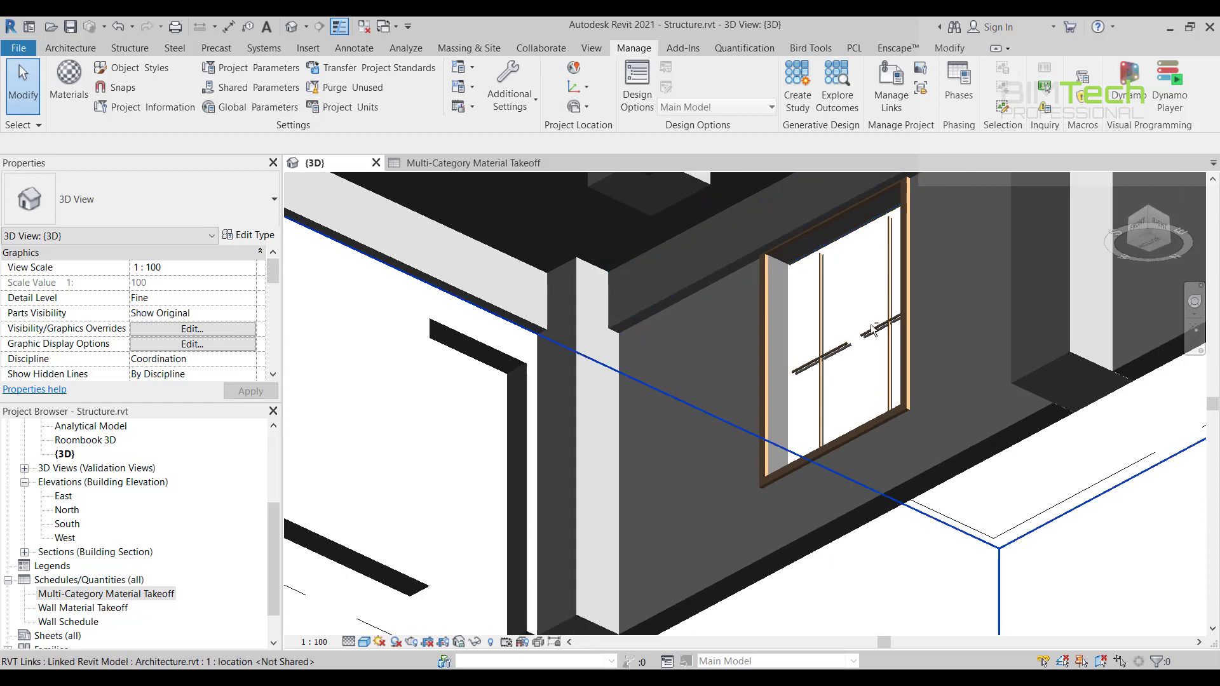
pyautogui.scroll(-6, 847, 288)
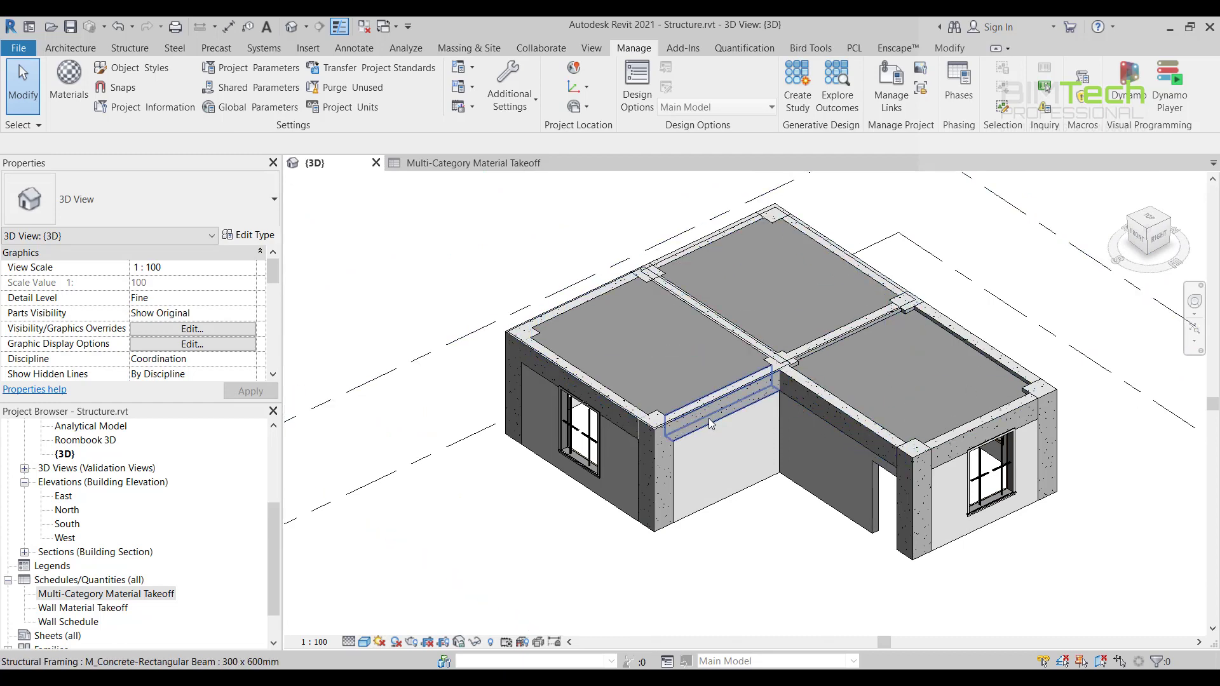
pyautogui.click(661, 499)
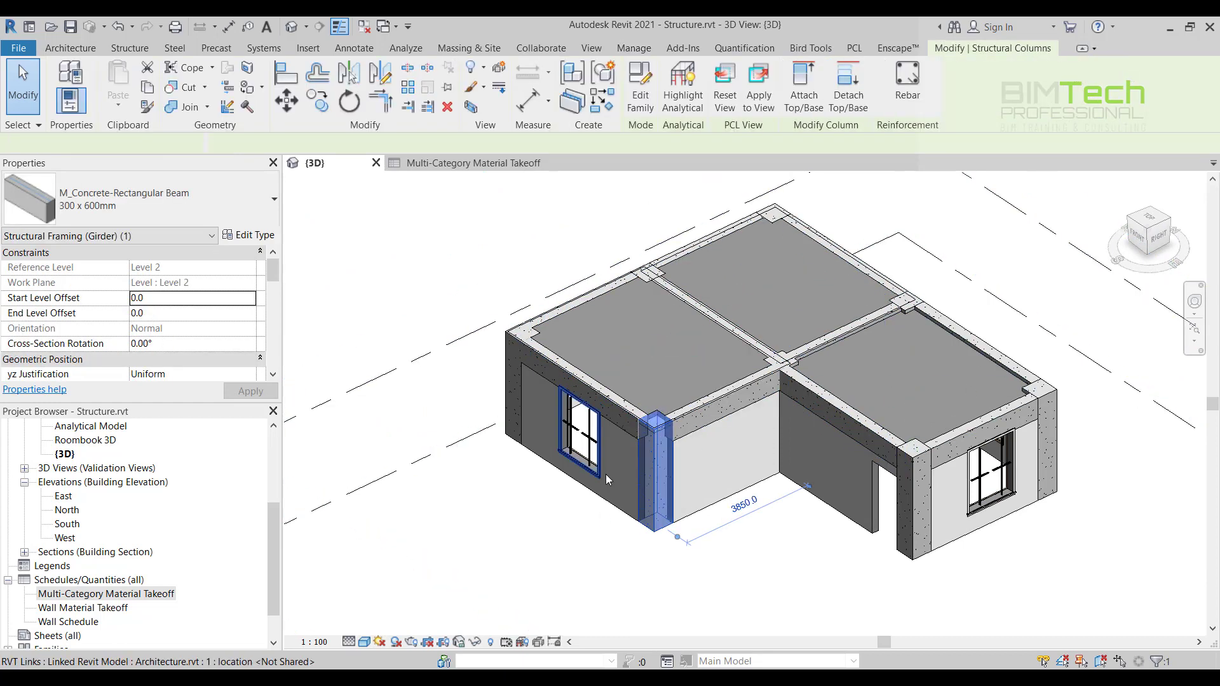
pyautogui.click(800, 545)
pyautogui.keyDown('shift'); pyautogui.moveTo(755, 545); pyautogui.dragTo(788, 538, button='middle'); pyautogui.keyUp('shift')
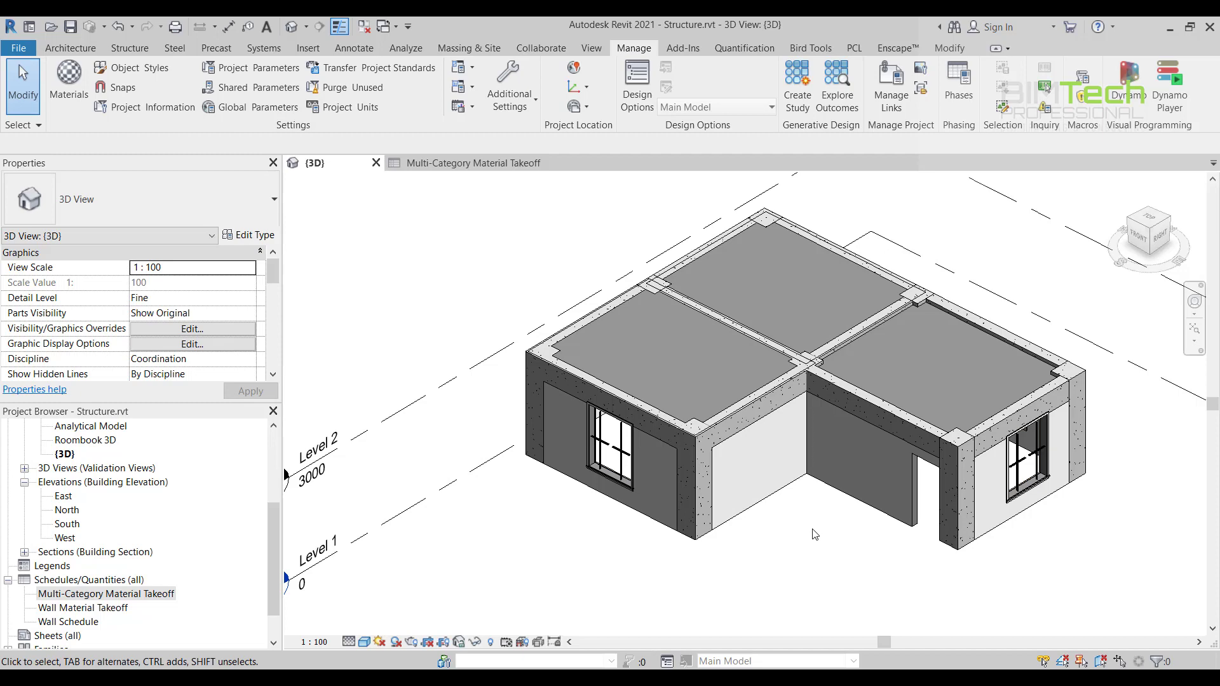
# Open Dynamo Player and run the PlasterFace2 script, keeping its input form and the player clear of the beams
pyautogui.moveTo(815, 534); pyautogui.dragTo(738, 399, button='middle')
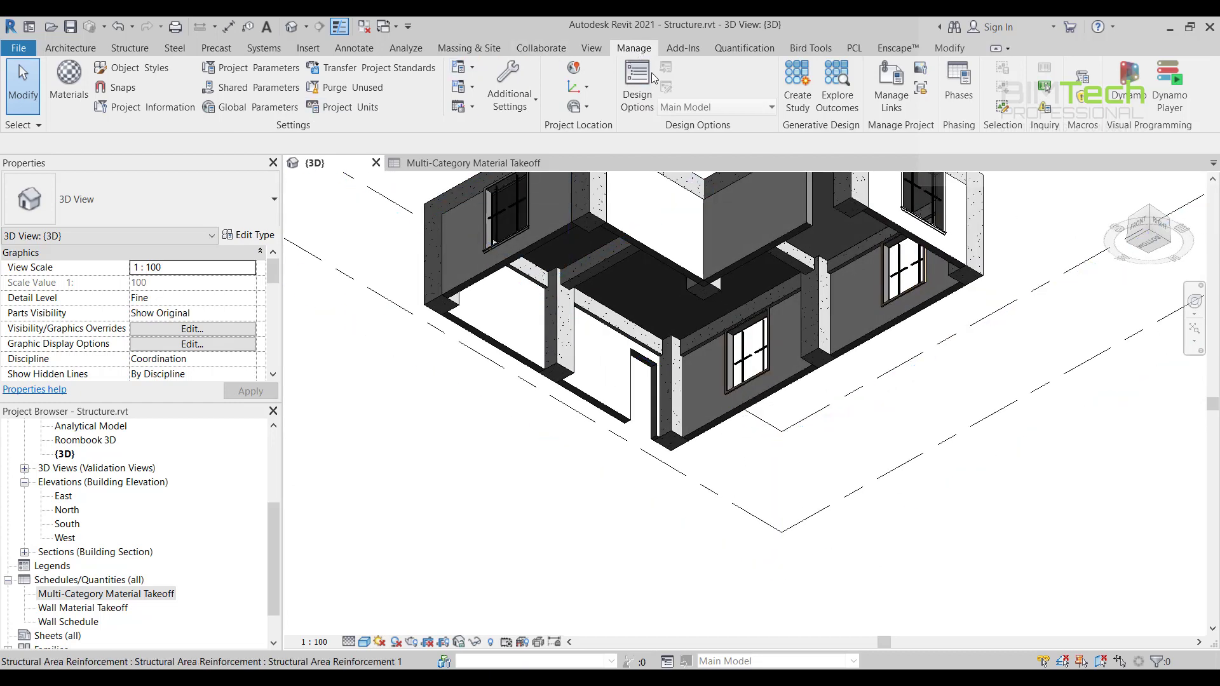
pyautogui.click(1168, 99)
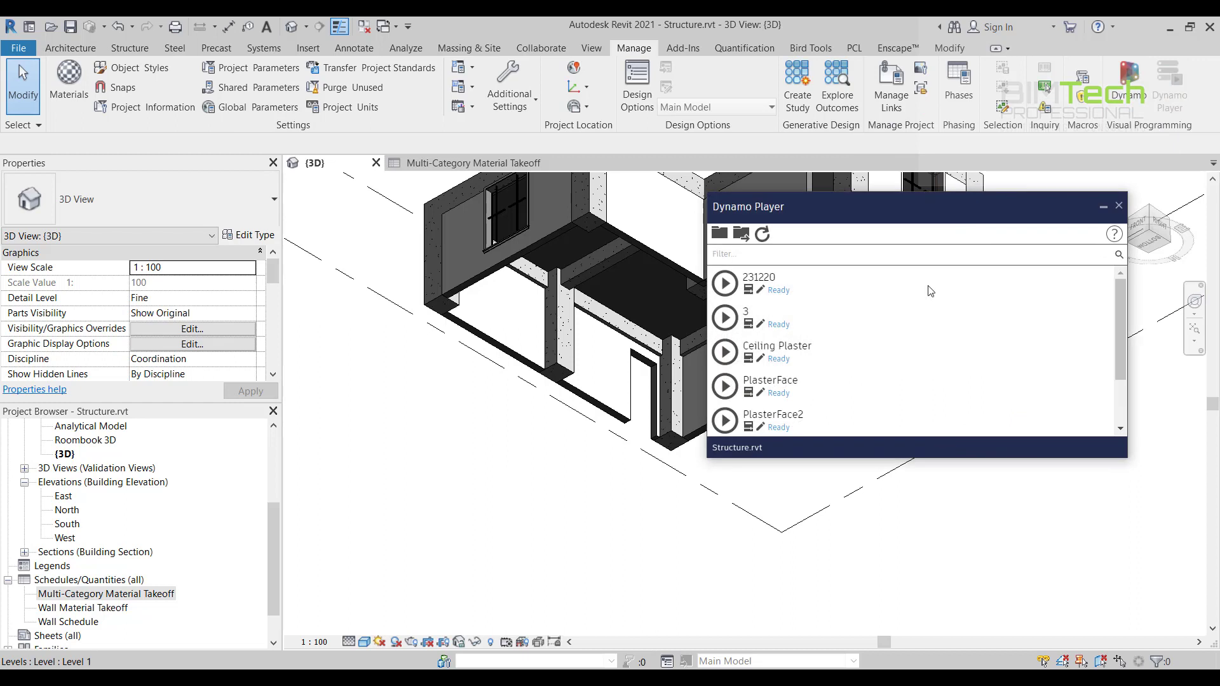
pyautogui.moveTo(883, 208); pyautogui.dragTo(962, 393)
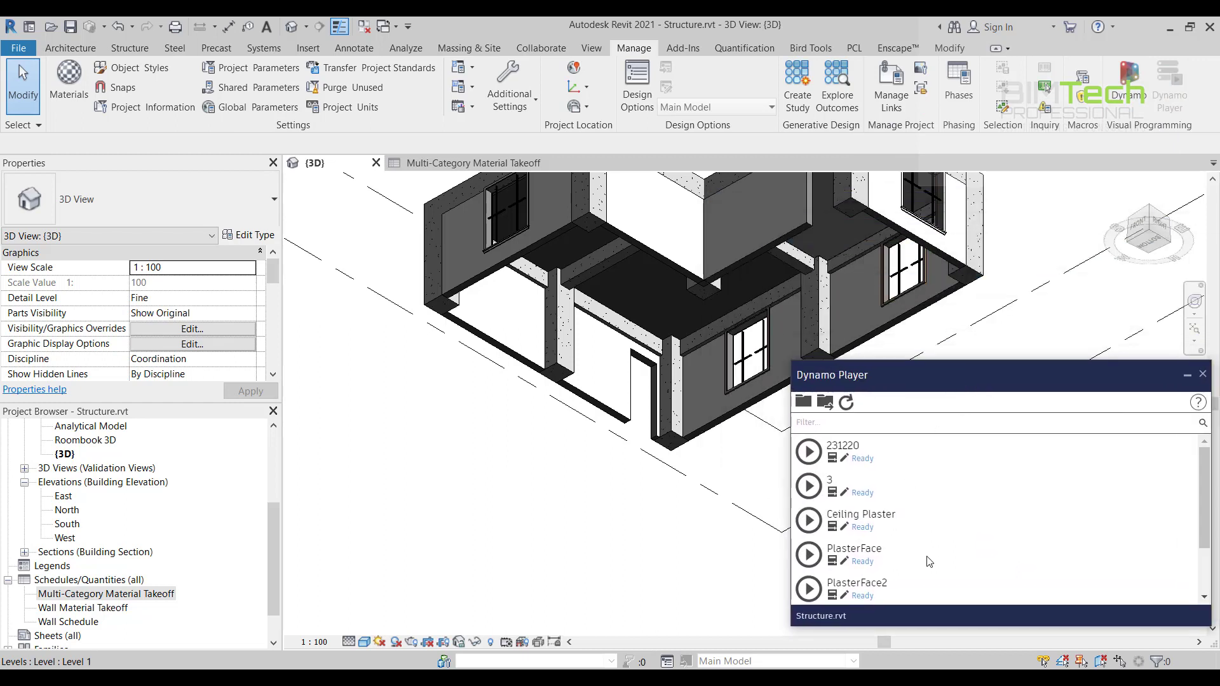
pyautogui.scroll(-2, 892, 552)
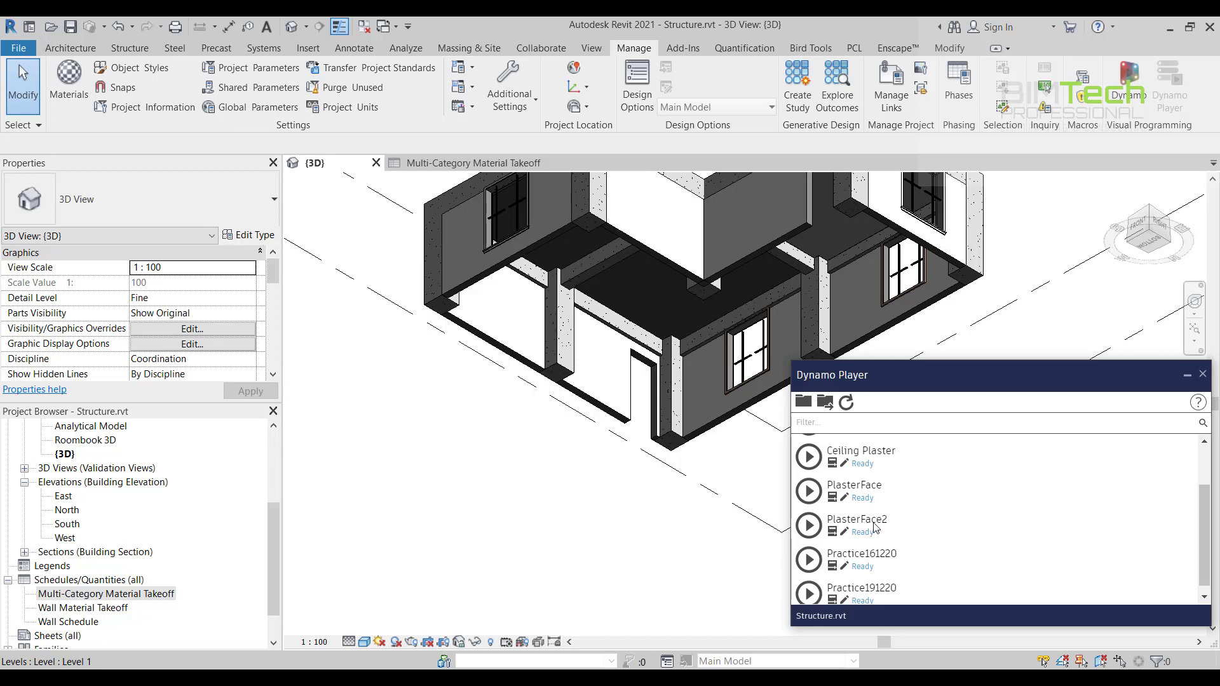
pyautogui.click(809, 525)
pyautogui.moveTo(467, 194); pyautogui.dragTo(235, 154)
pyautogui.moveTo(871, 374); pyautogui.dragTo(1000, 390)
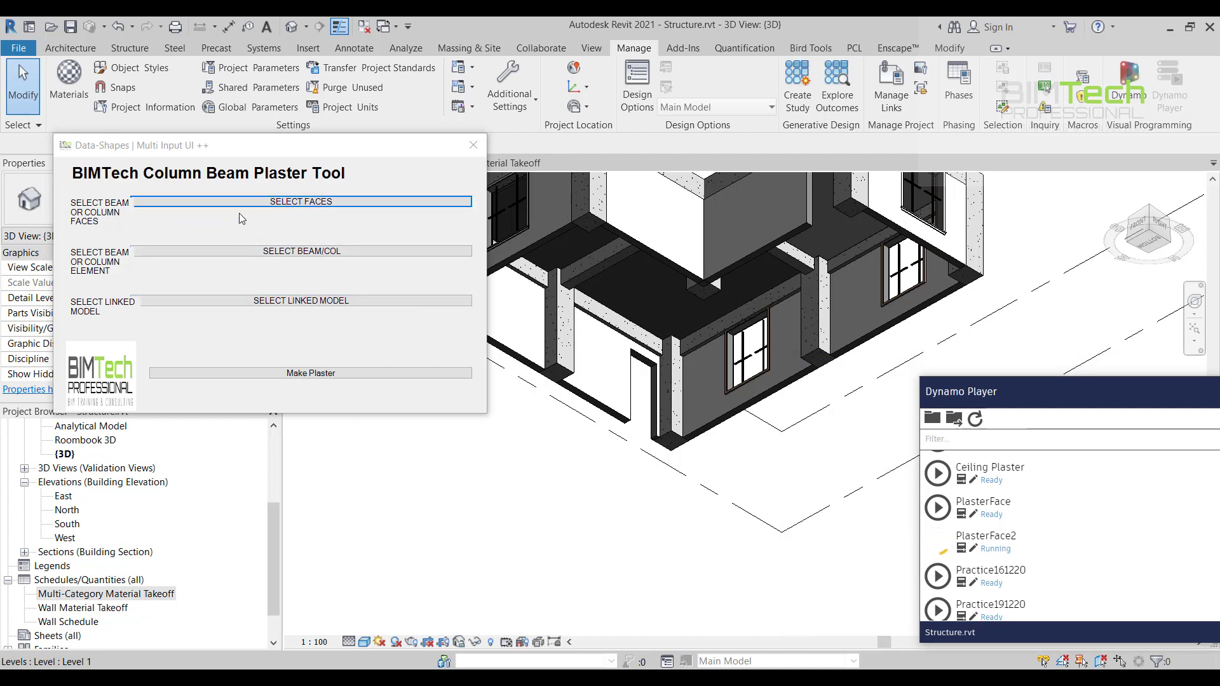
# Select the side face and underside of the 300 x 600mm concrete beam above the window as the faces for plastering
pyautogui.click(273, 202)
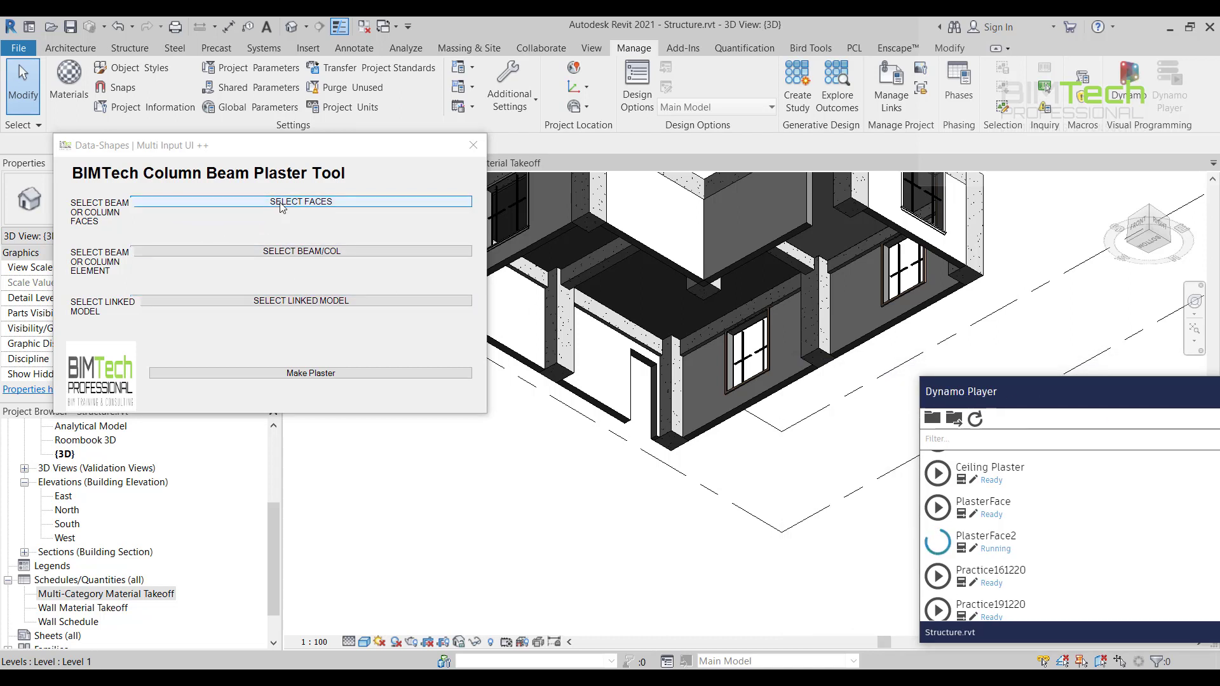
pyautogui.scroll(5, 730, 303)
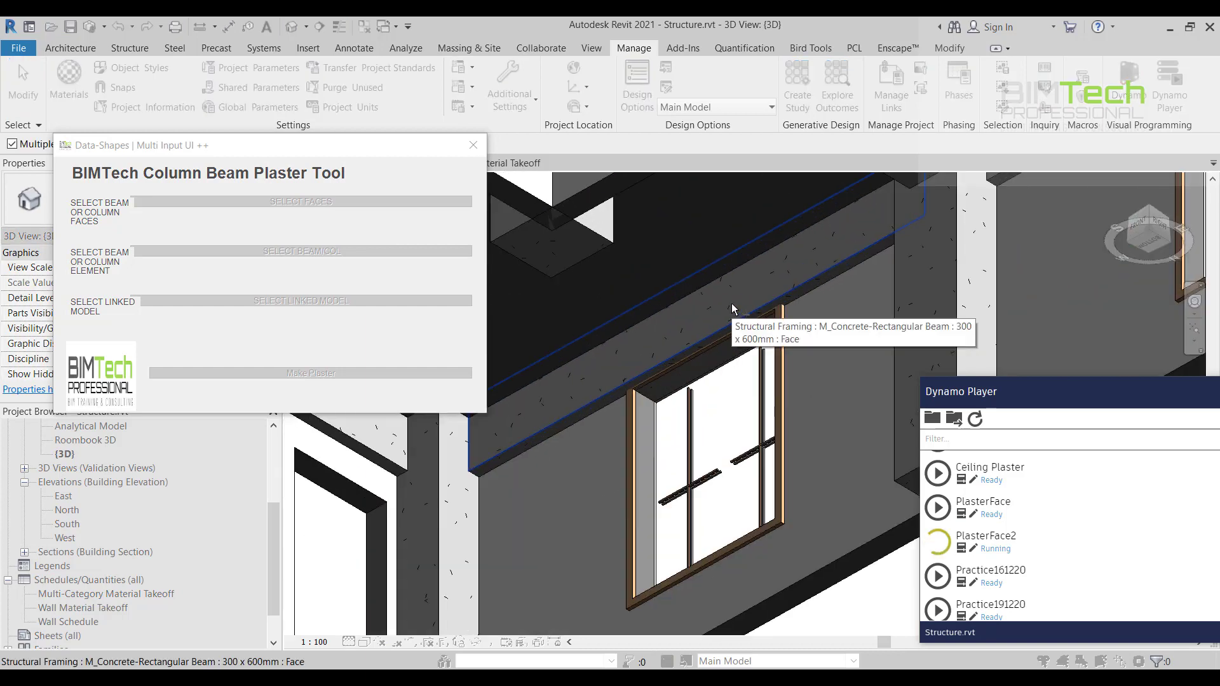
pyautogui.click(731, 303)
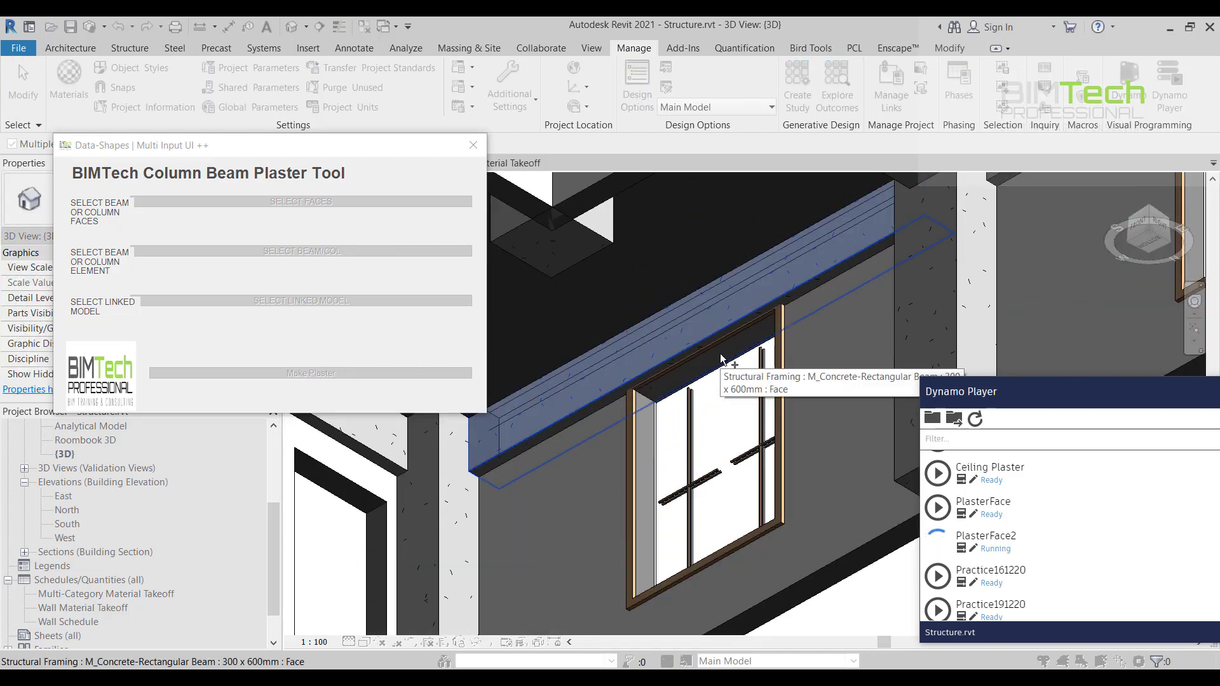
pyautogui.click(721, 355)
pyautogui.moveTo(268, 144); pyautogui.dragTo(250, 229)
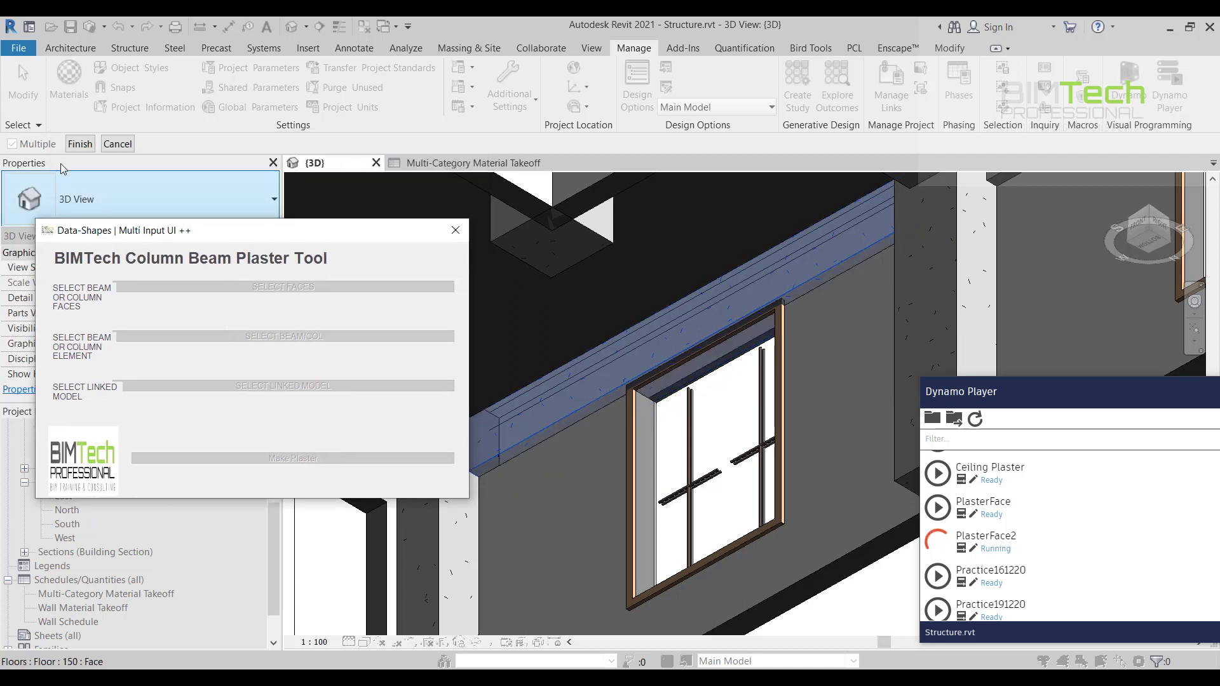
pyautogui.click(80, 147)
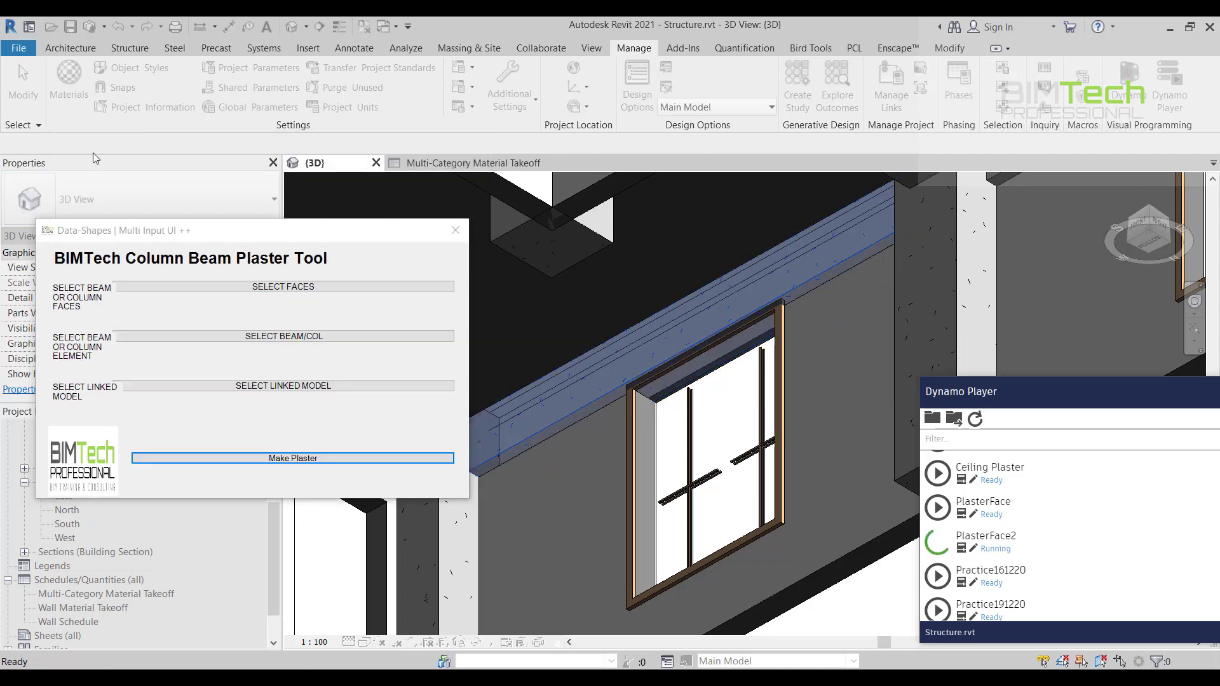
# Choose the 300 x 600mm concrete beam above the window as the plaster tool's beam element
pyautogui.moveTo(734, 460); pyautogui.dragTo(775, 392, button='middle')
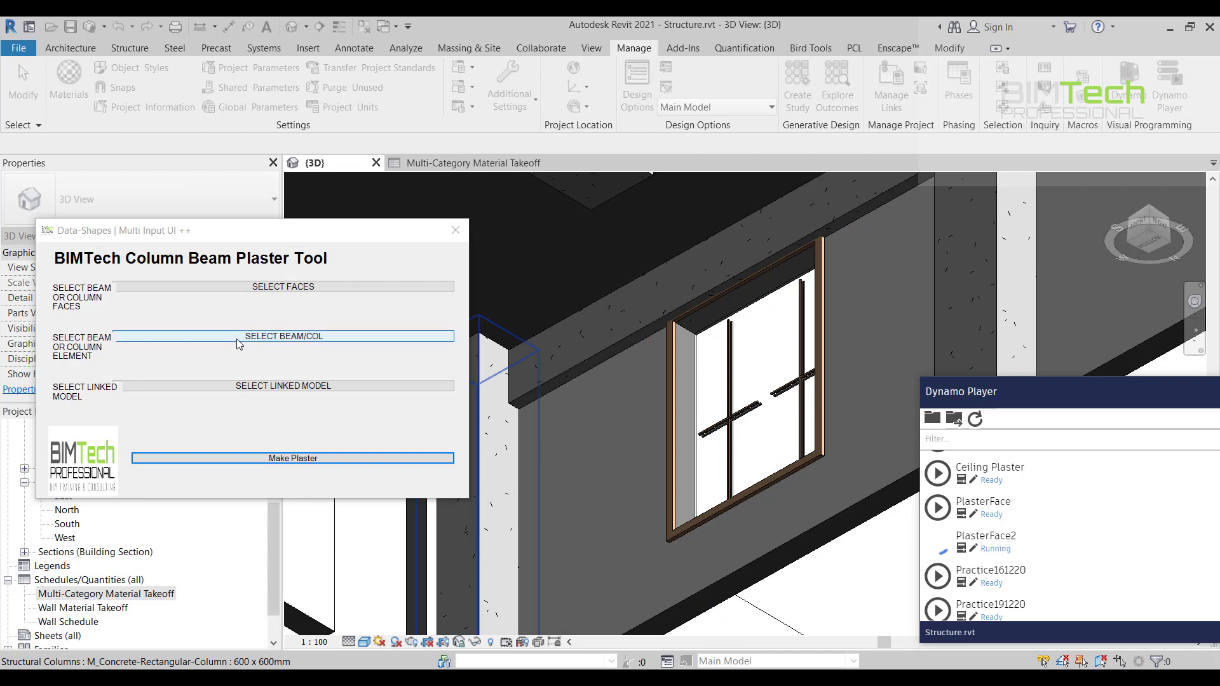
pyautogui.click(239, 337)
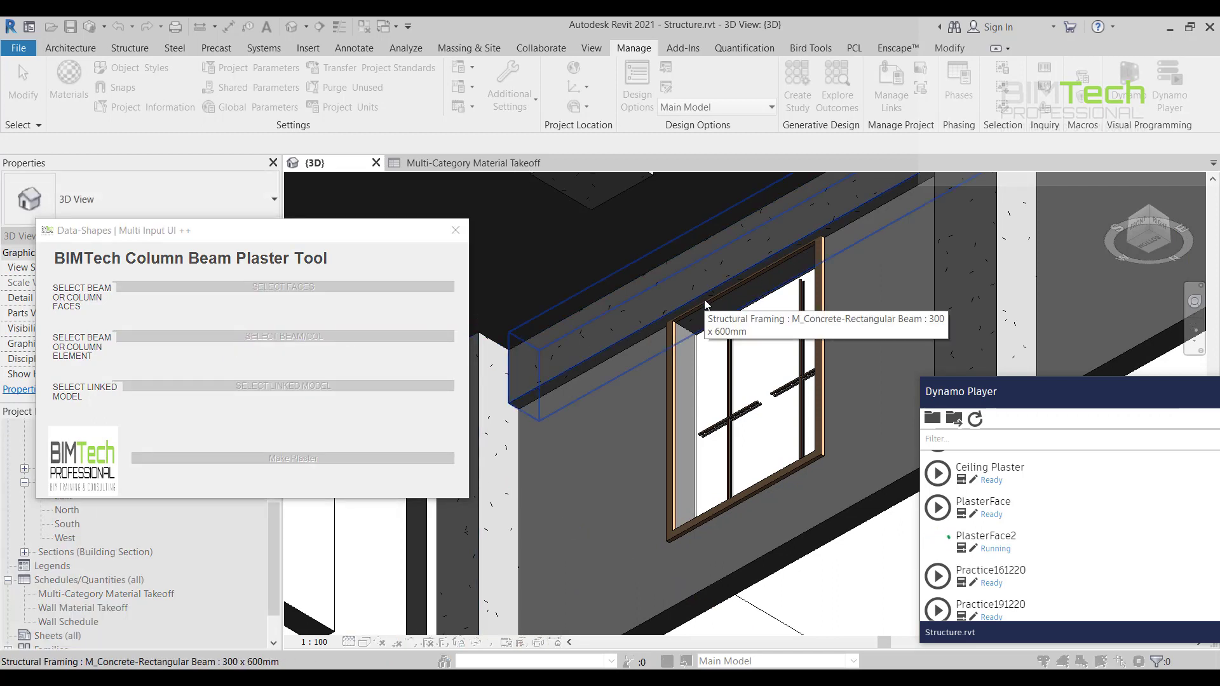
pyautogui.click(667, 299)
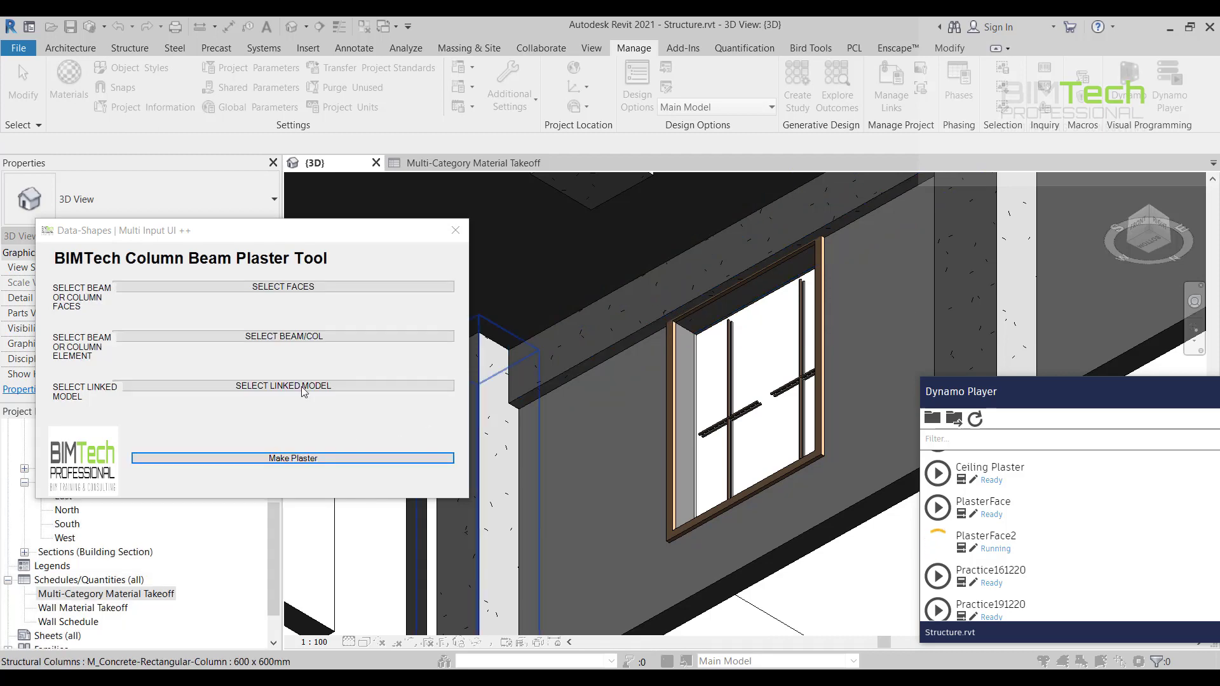
# Choose the linked Architecture.rvt model and generate the plaster on the beam above the window
pyautogui.click(445, 386)
pyautogui.scroll(-2, 816, 364)
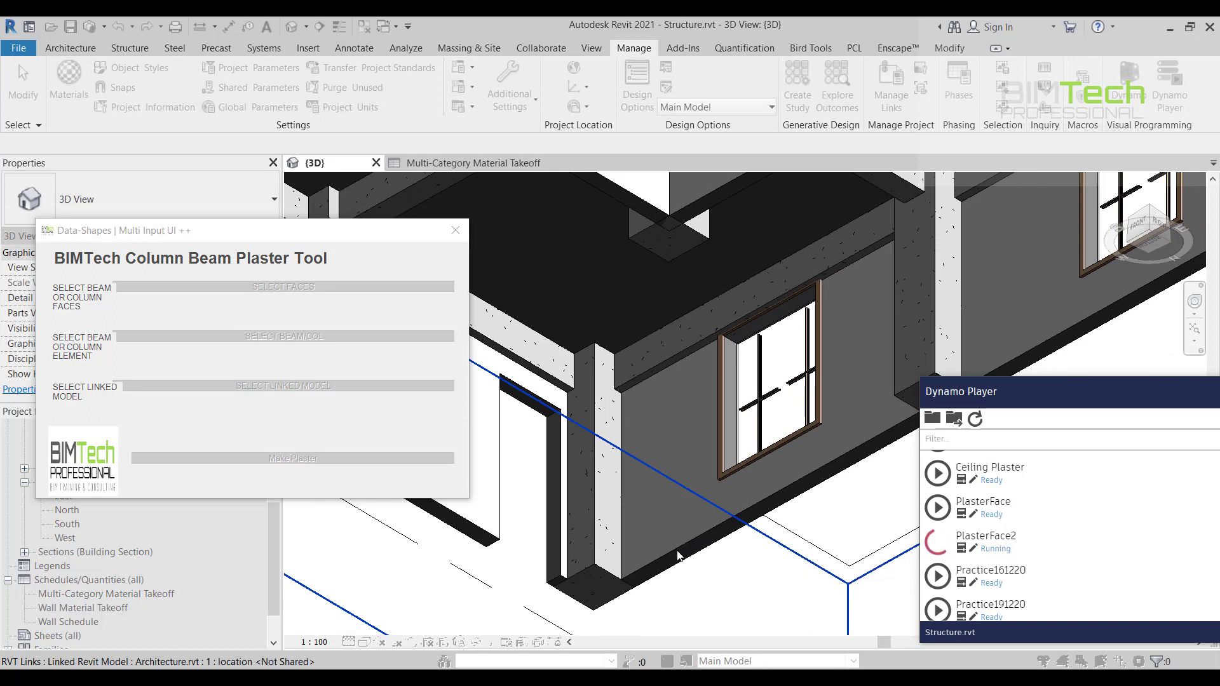
pyautogui.click(679, 554)
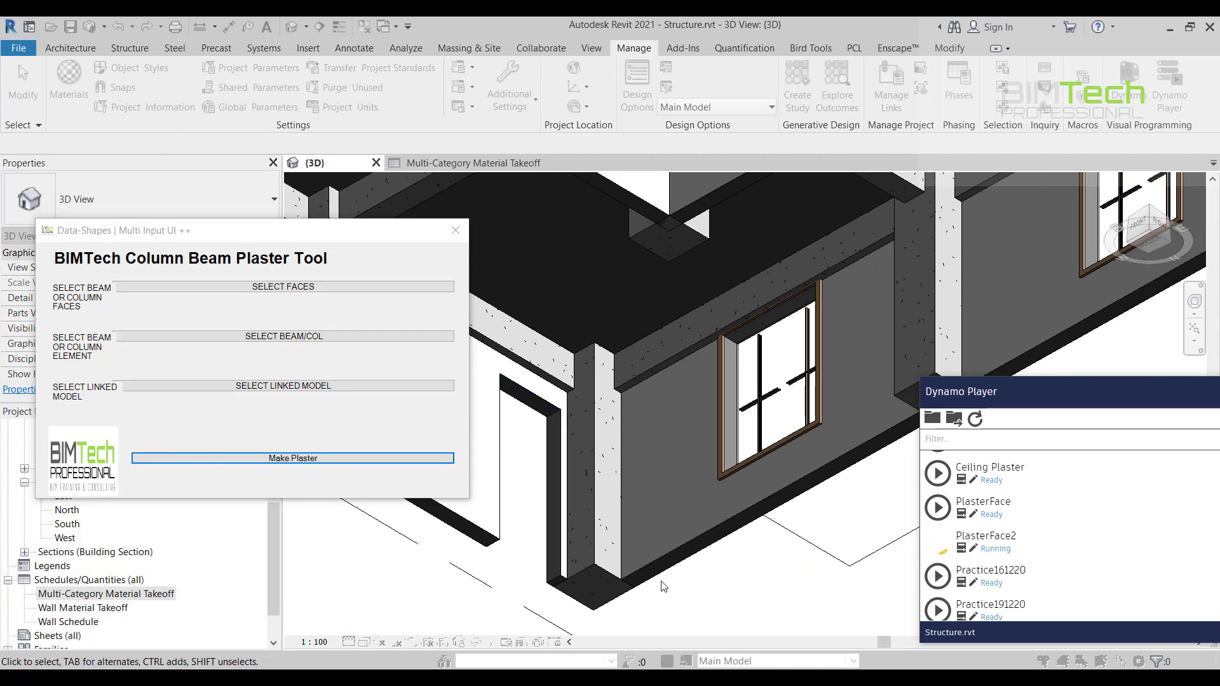
pyautogui.click(344, 458)
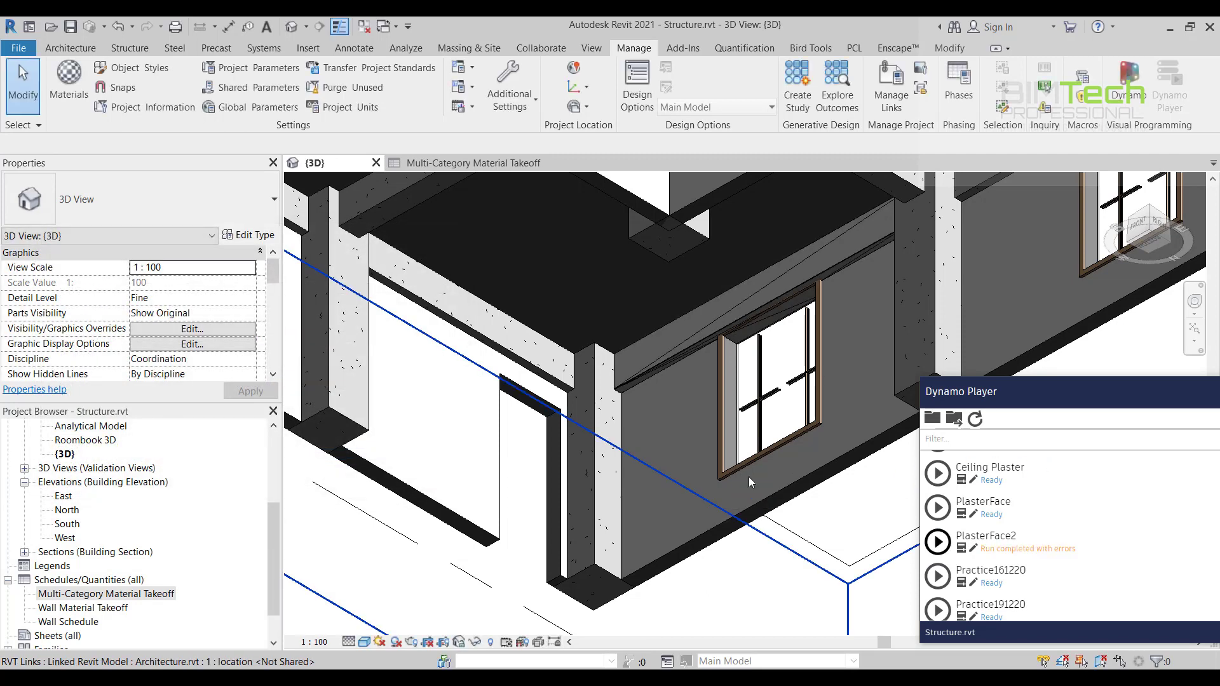
# Run PlasterFace2 again and select the two exposed faces of the 600 x 600mm corner column for plastering
pyautogui.click(938, 541)
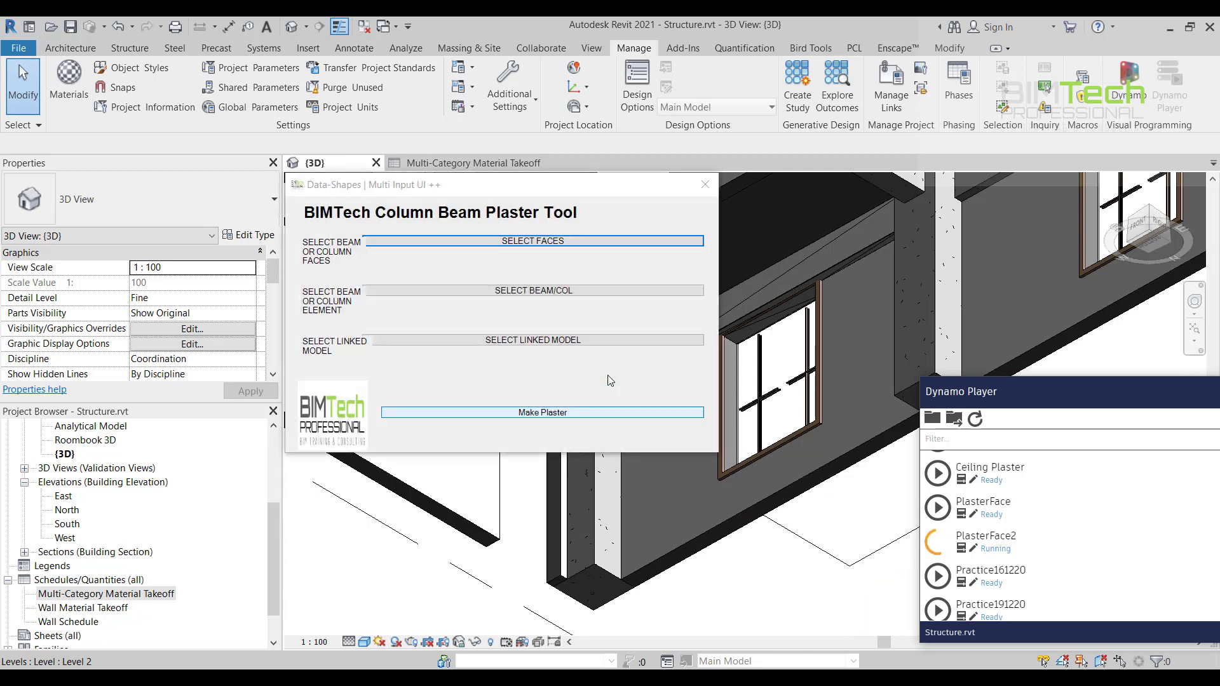
pyautogui.moveTo(549, 183); pyautogui.dragTo(199, 151)
pyautogui.click(195, 207)
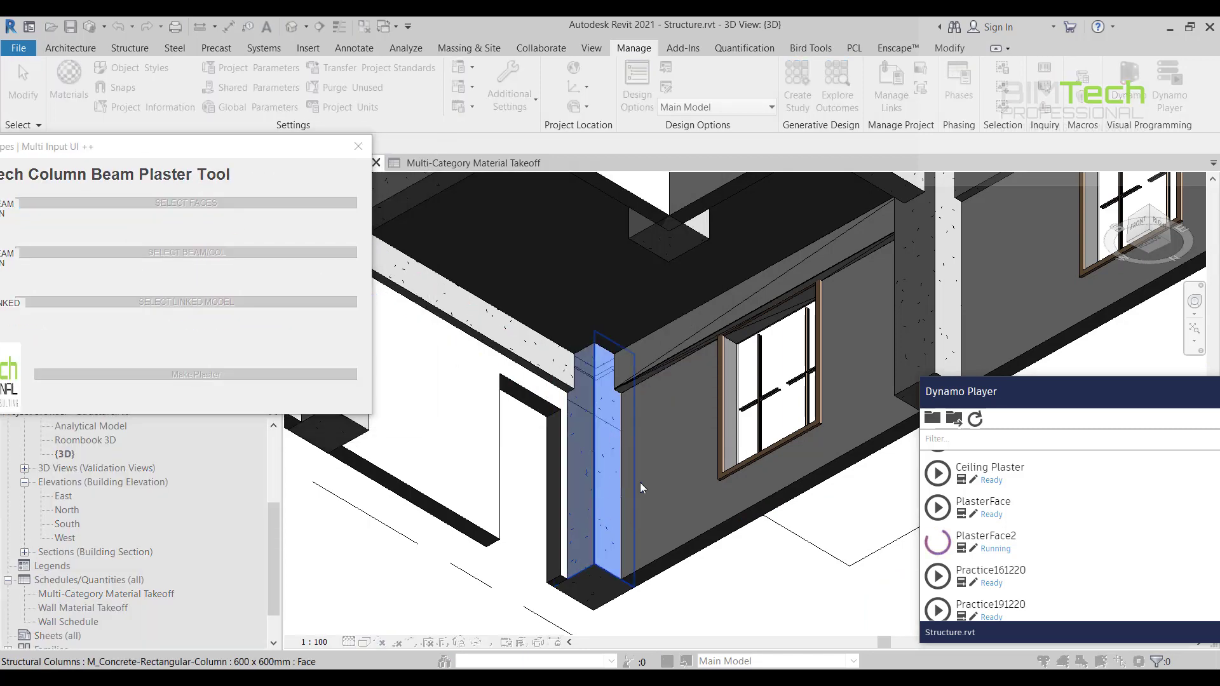
pyautogui.click(607, 493)
pyautogui.moveTo(249, 151); pyautogui.dragTo(299, 244)
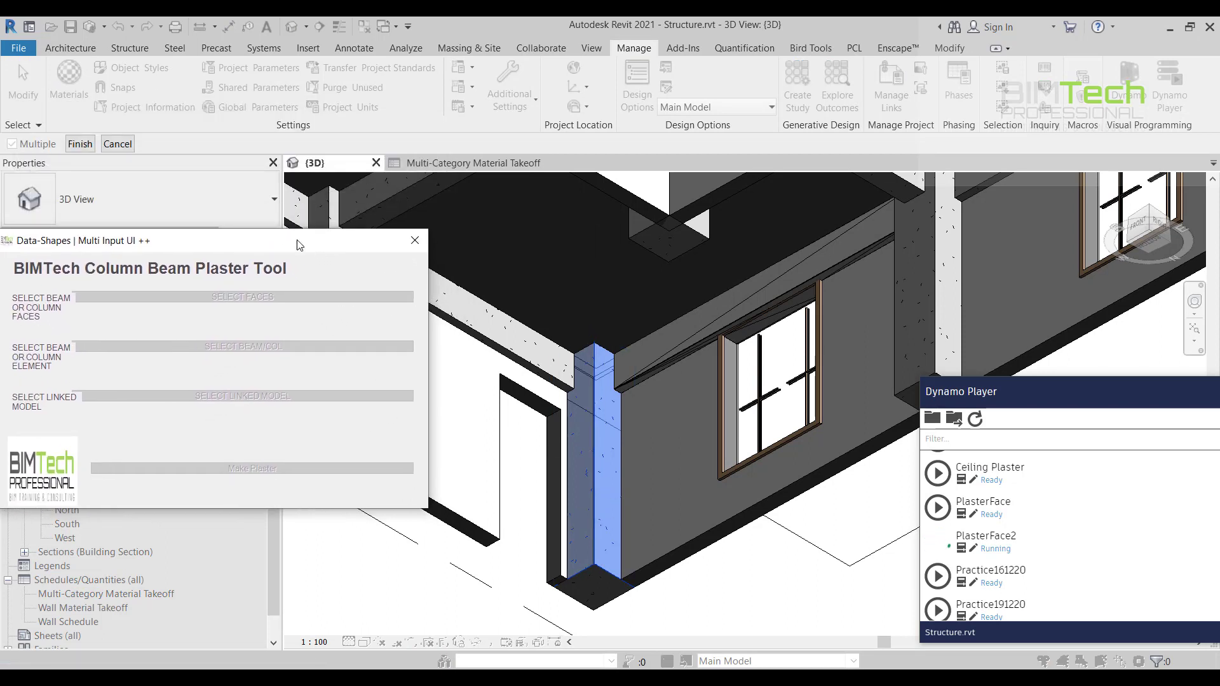
pyautogui.click(79, 144)
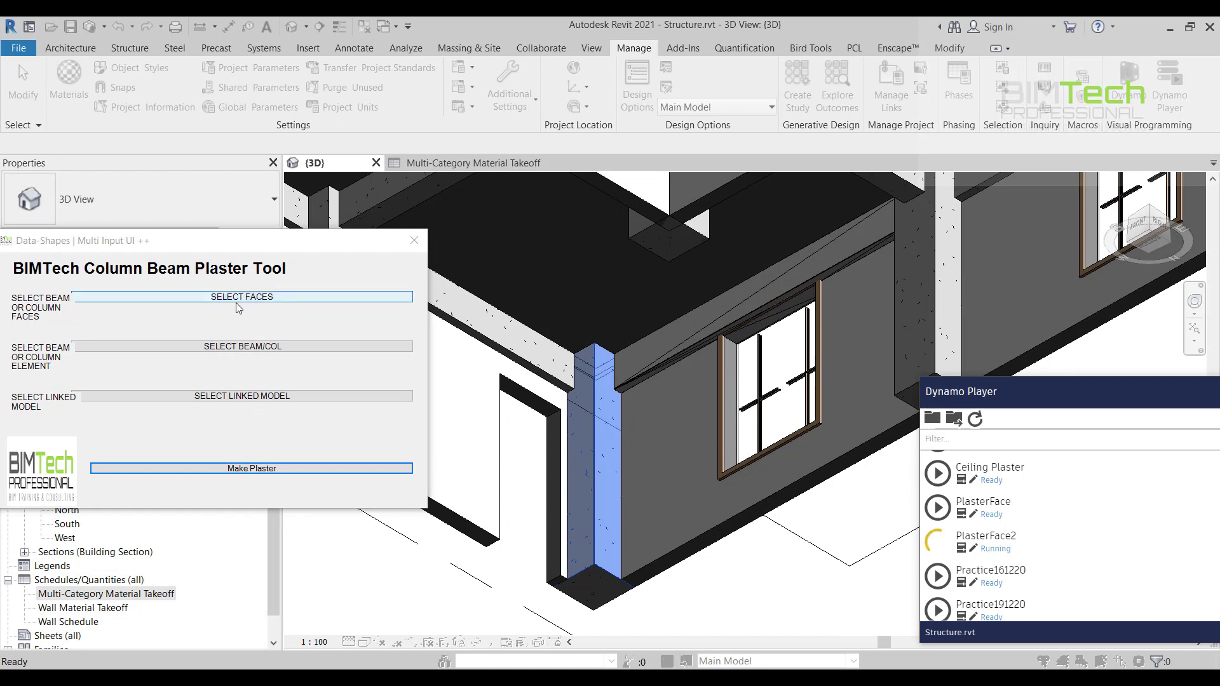
# Generate the corner column's plaster, using that column as the element and Architecture.rvt as the linked model
pyautogui.click(244, 349)
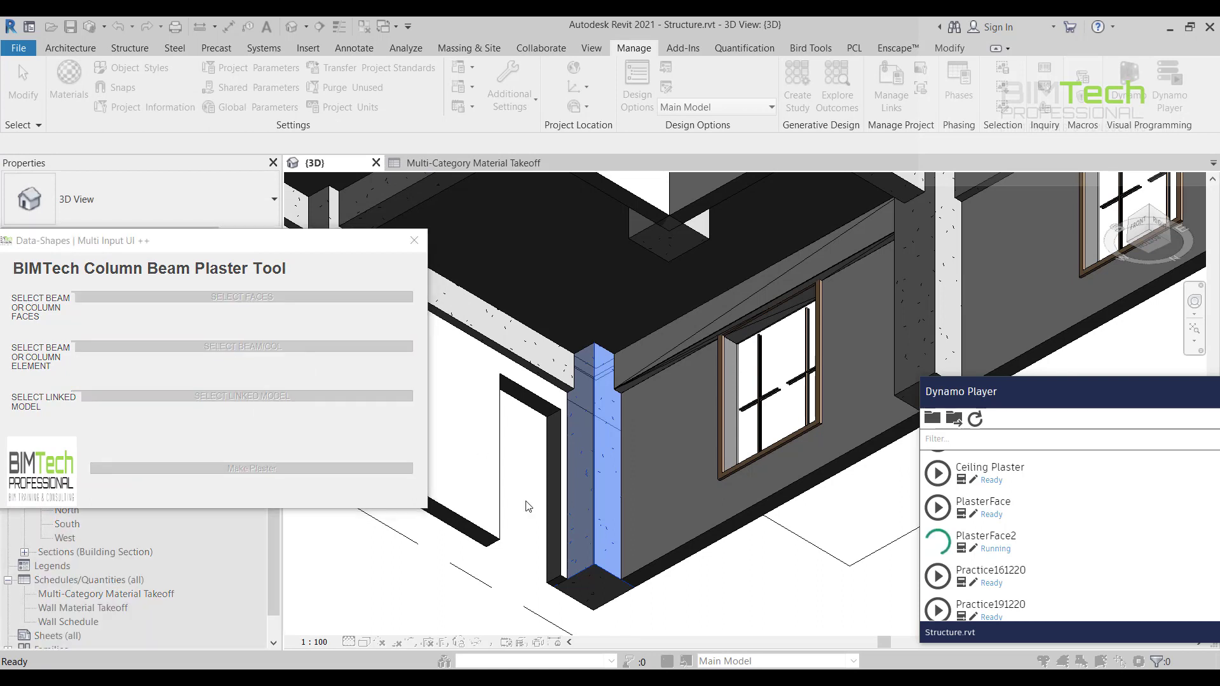
pyautogui.click(600, 571)
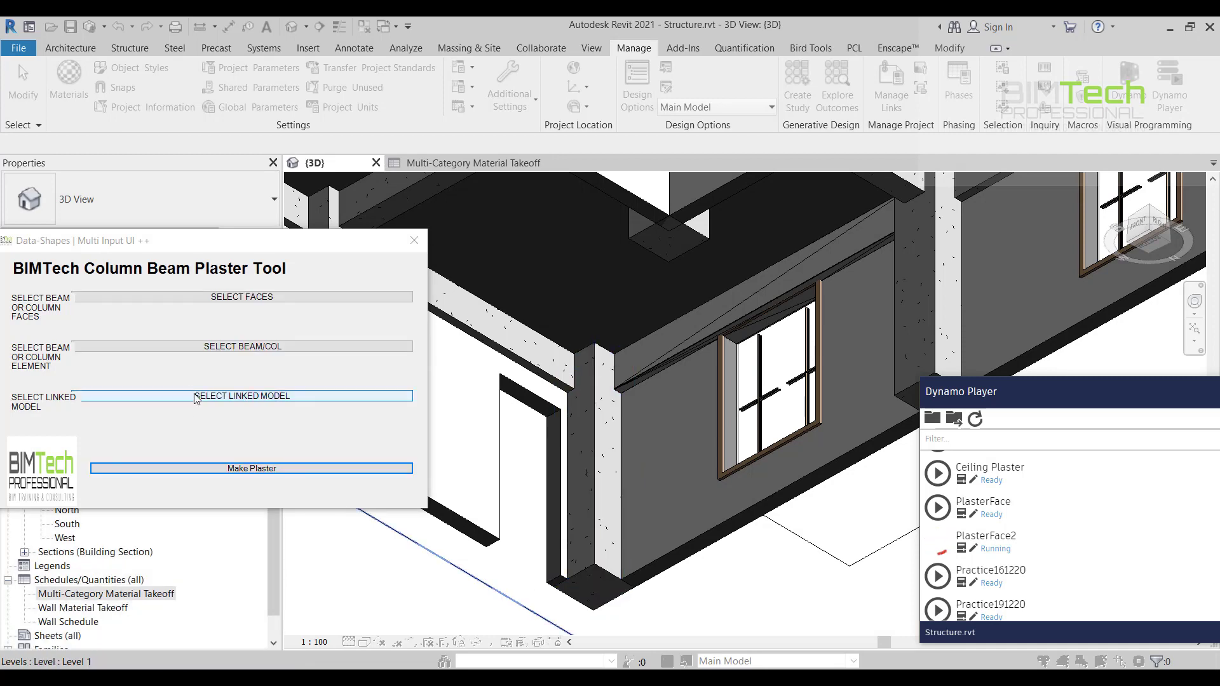
pyautogui.click(242, 396)
pyautogui.click(474, 517)
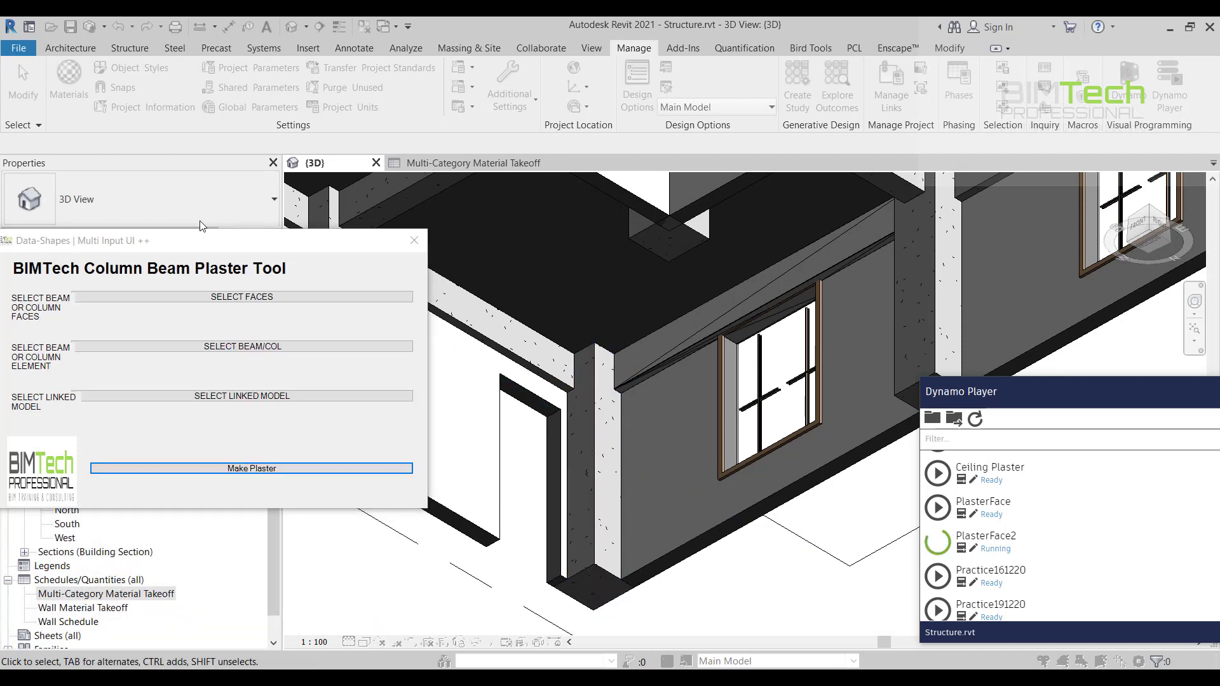
pyautogui.click(271, 472)
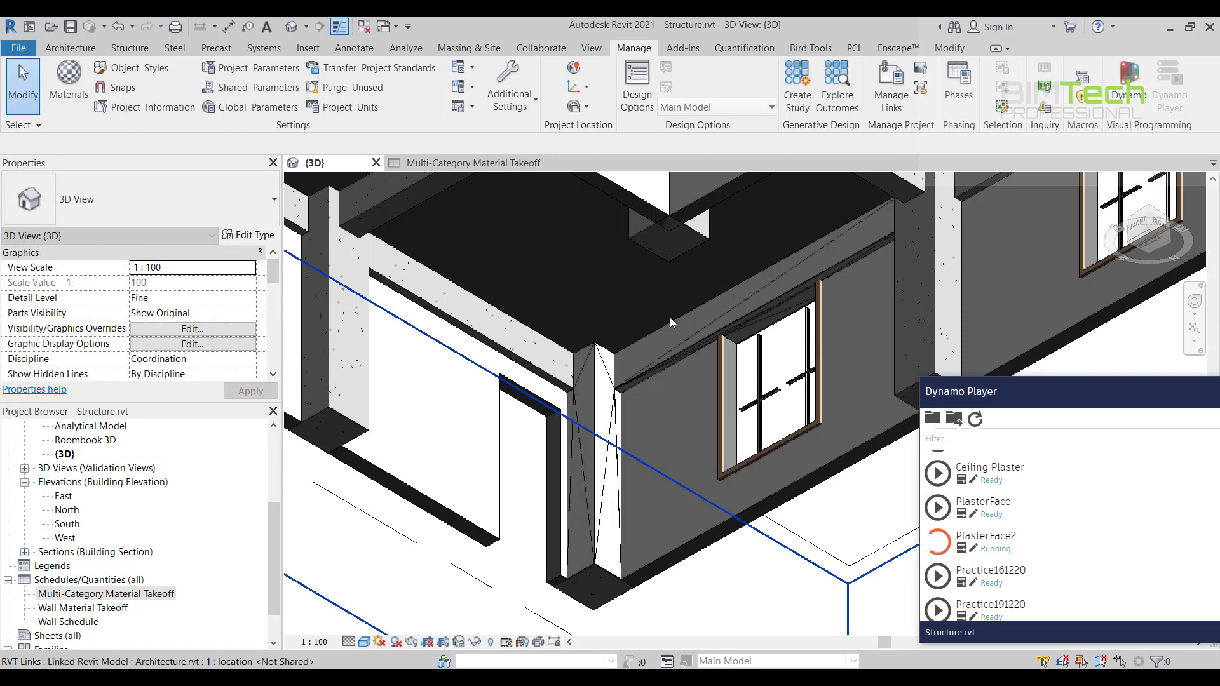
# Run PlasterFace2 again and select the side face and underside of the 300 x 600mm concrete beam above the door for plastering
pyautogui.click(937, 543)
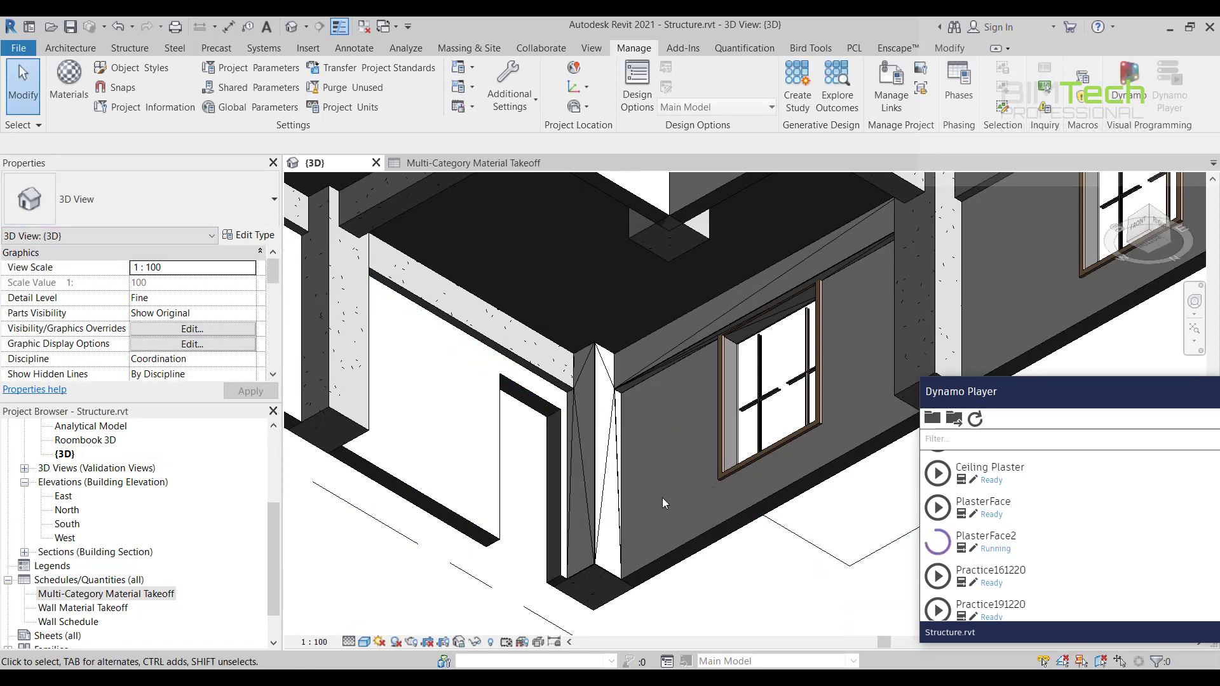
pyautogui.click(478, 241)
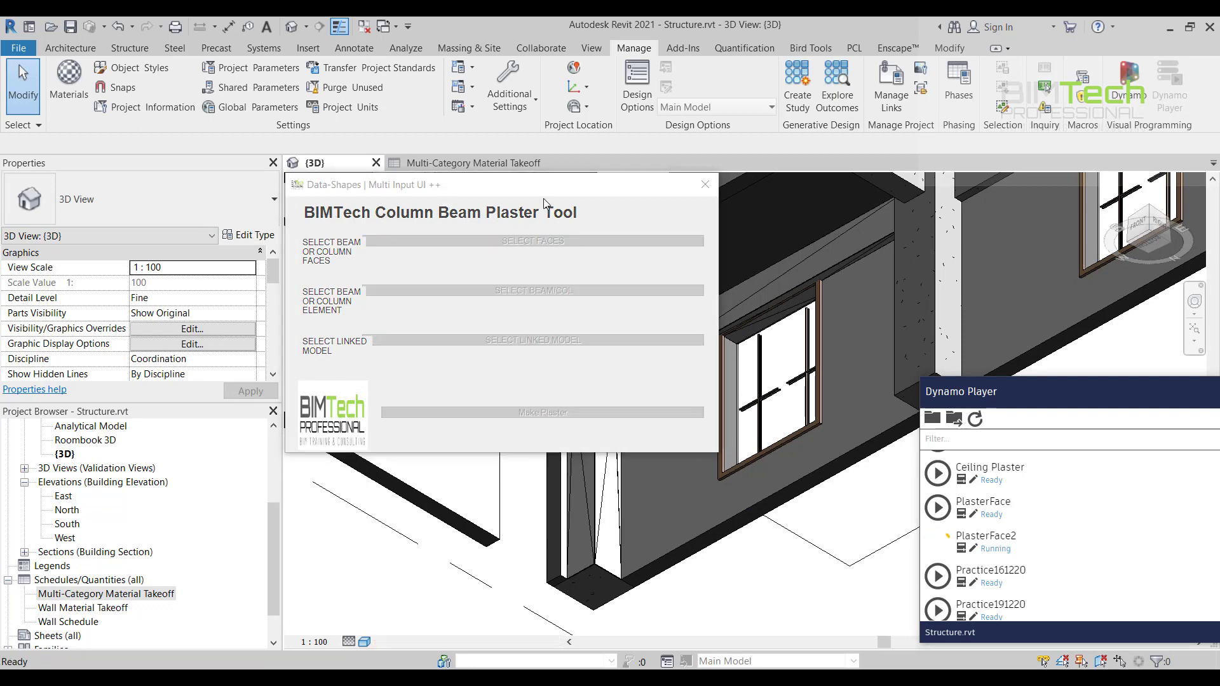
pyautogui.moveTo(544, 190); pyautogui.dragTo(25, 202)
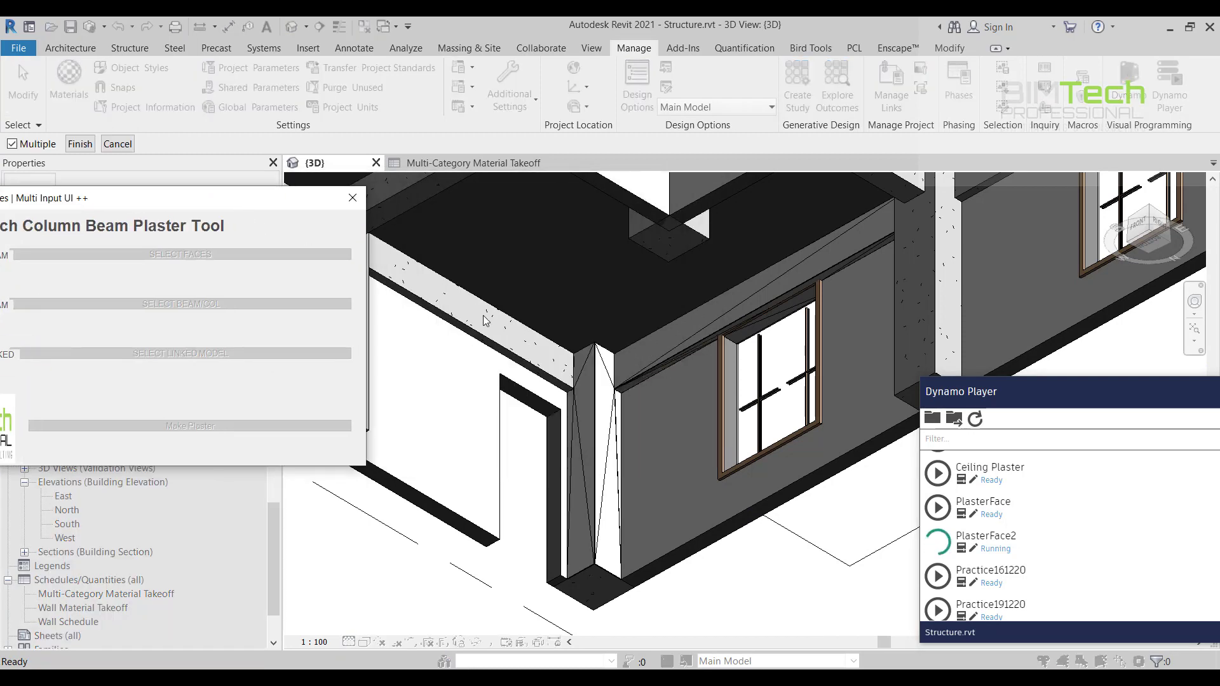
pyautogui.click(492, 329)
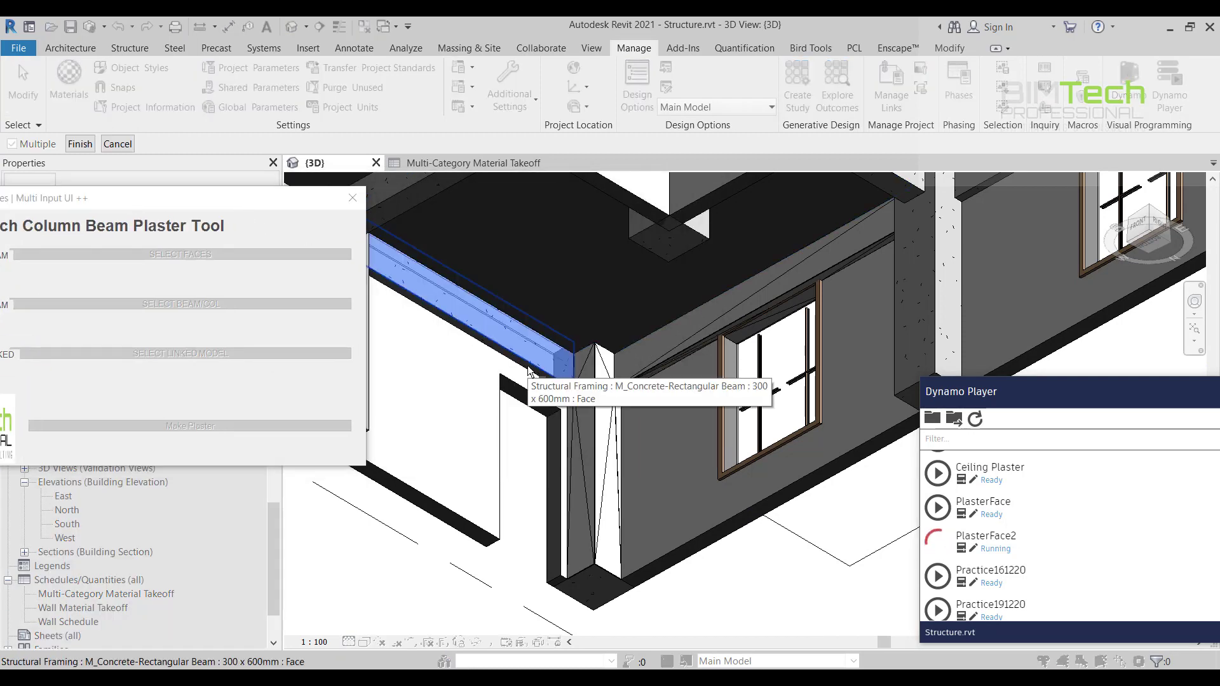
pyautogui.scroll(4, 509, 337)
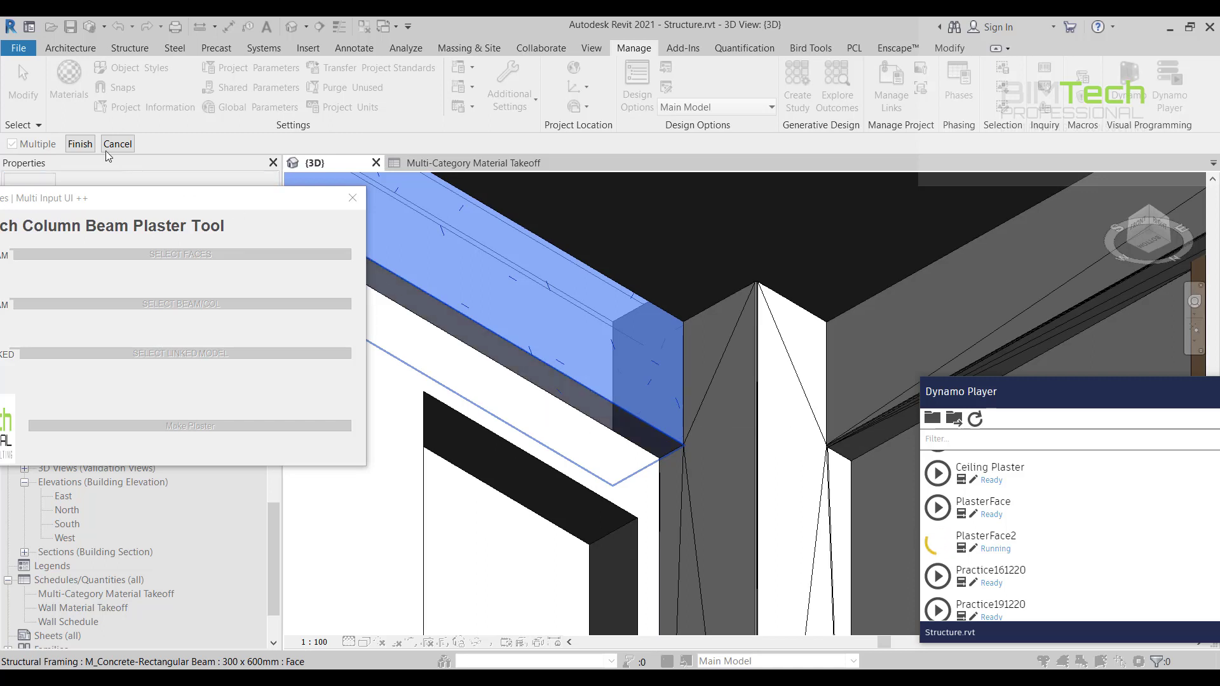
pyautogui.click(80, 144)
# Generate the plaster on the beam above the door, using that beam as the element and Architecture.rvt as the linked model
pyautogui.click(217, 306)
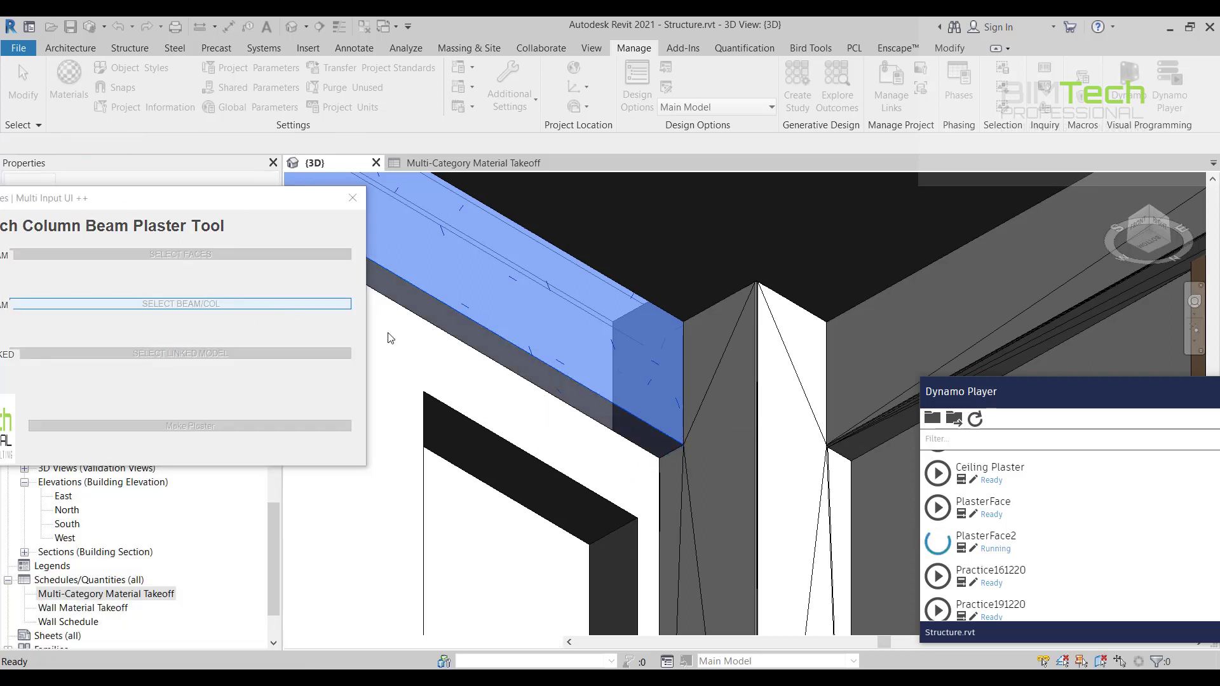
pyautogui.click(508, 335)
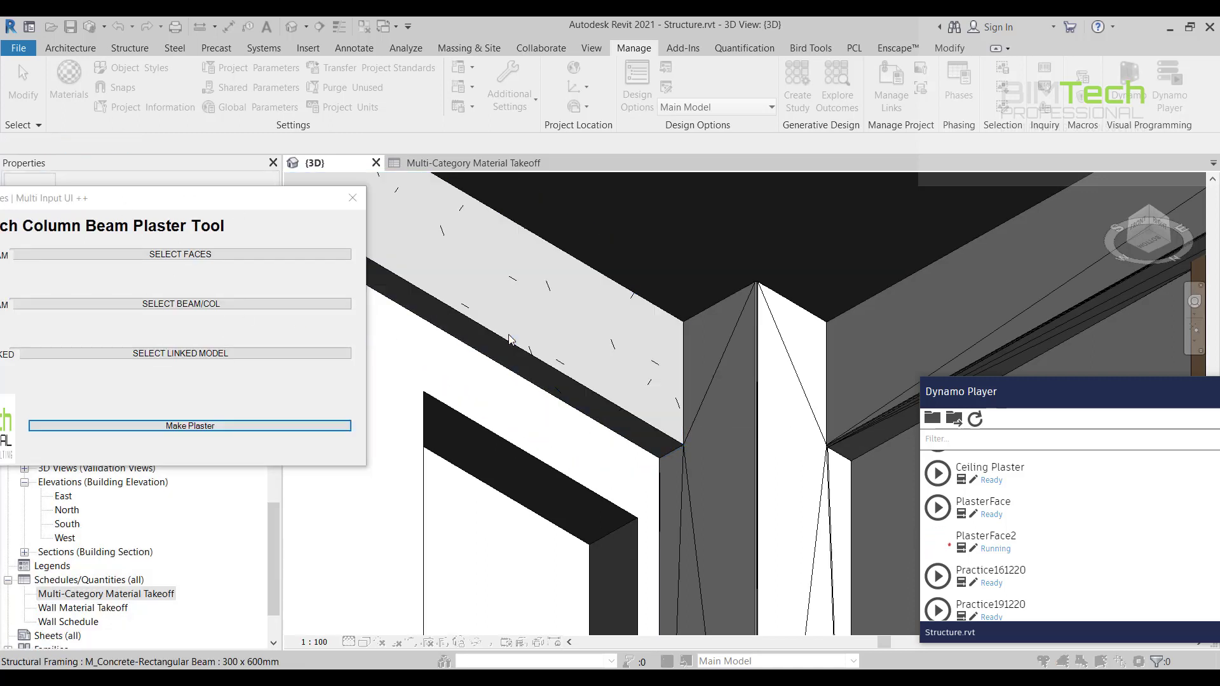
pyautogui.click(181, 353)
pyautogui.scroll(-2, 615, 414)
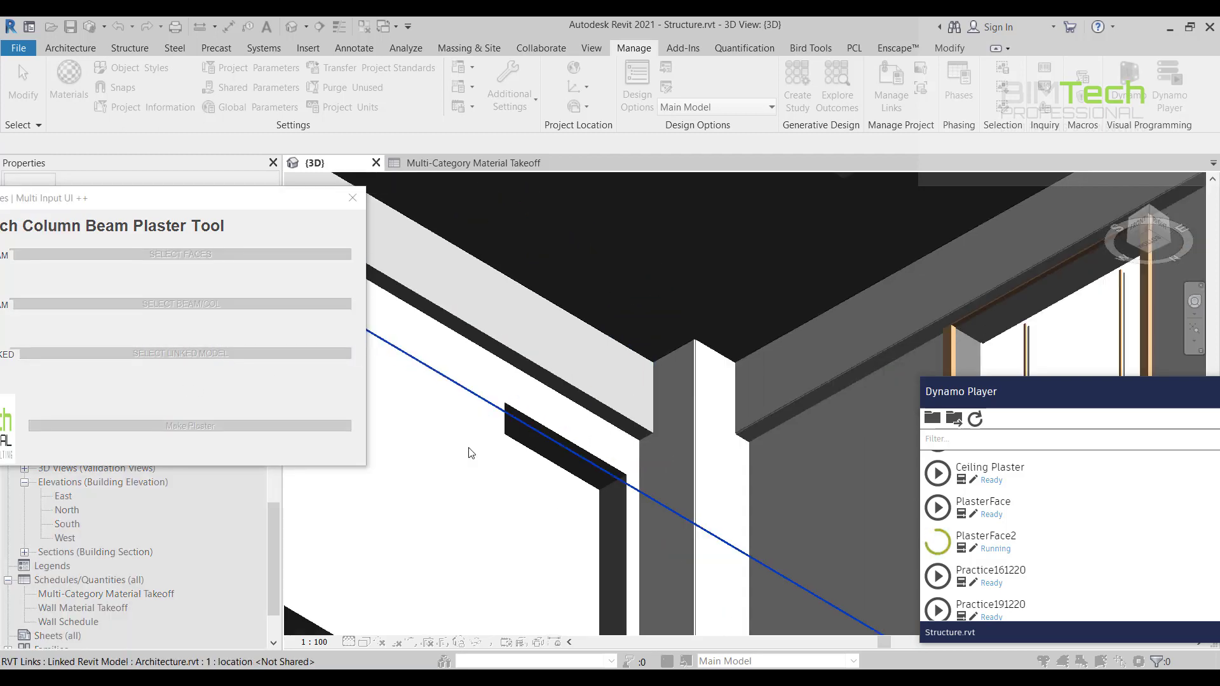
pyautogui.click(474, 454)
pyautogui.click(257, 425)
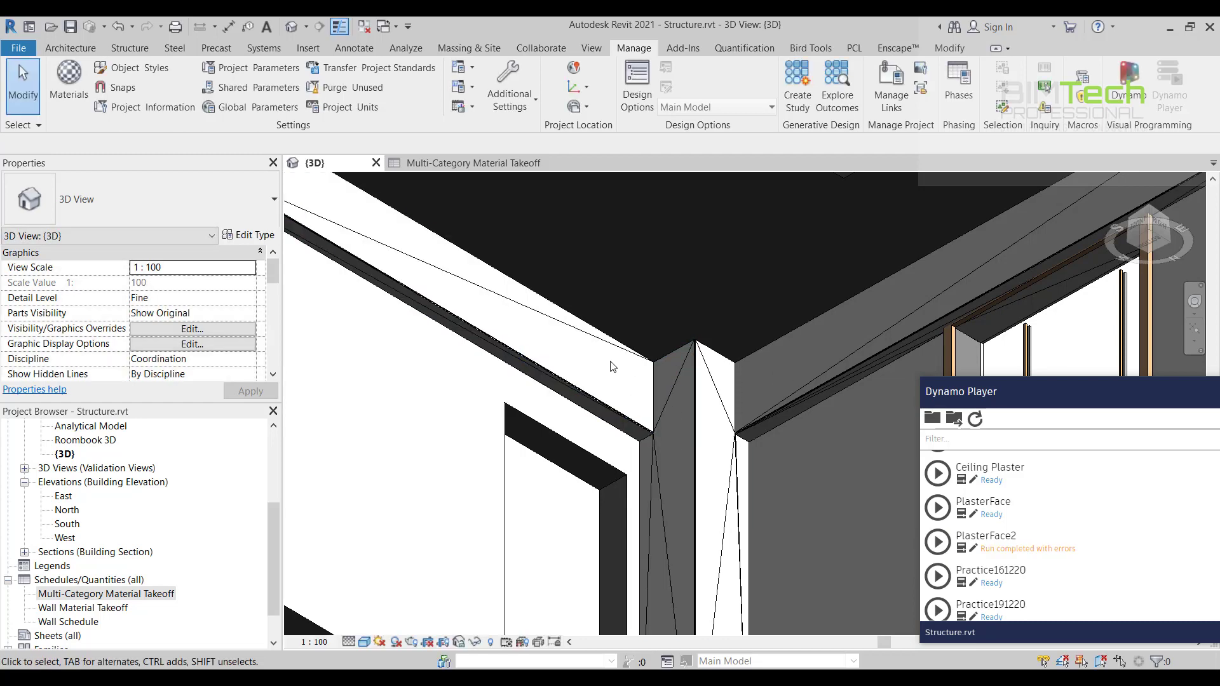
# Run PlasterFace2 once more and select the underside of the 150 floor slab between the plastered beams
pyautogui.scroll(-2, 612, 383)
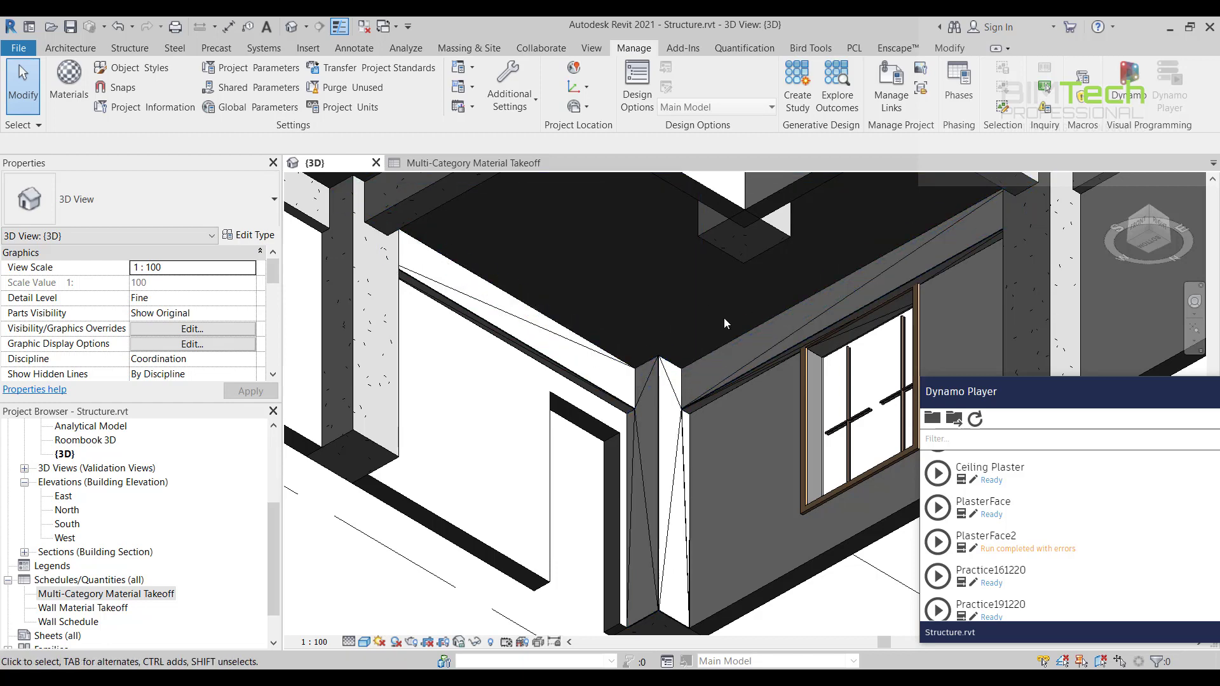
pyautogui.click(936, 542)
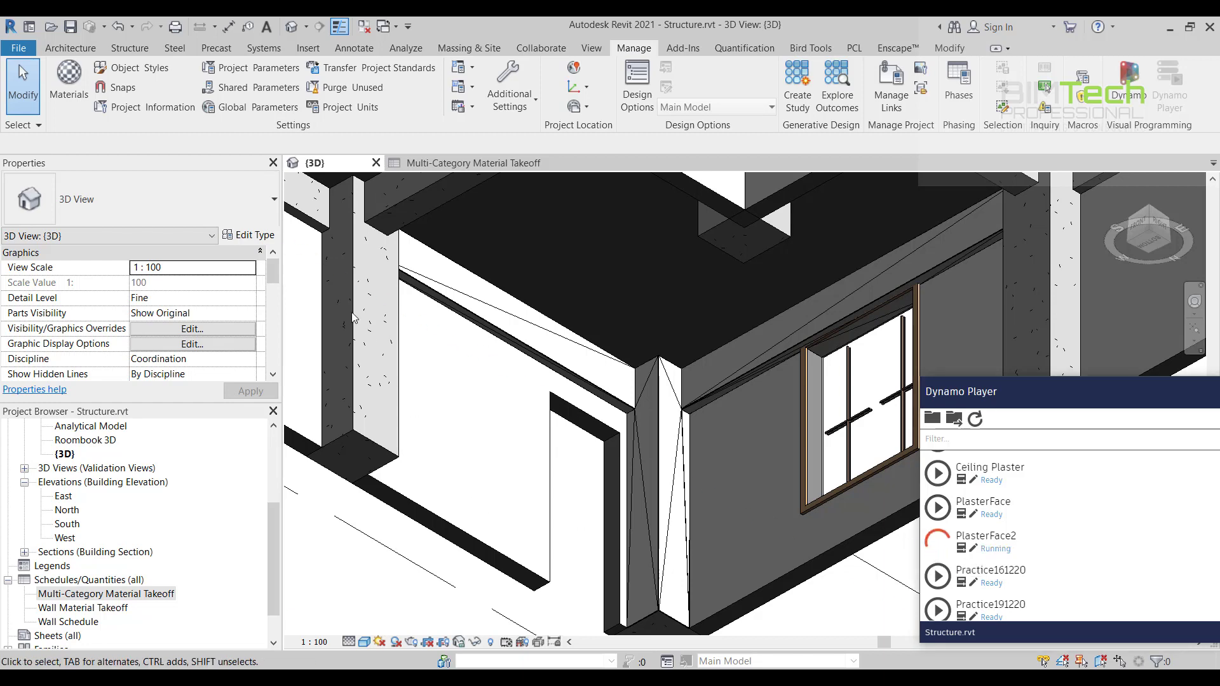
pyautogui.click(455, 245)
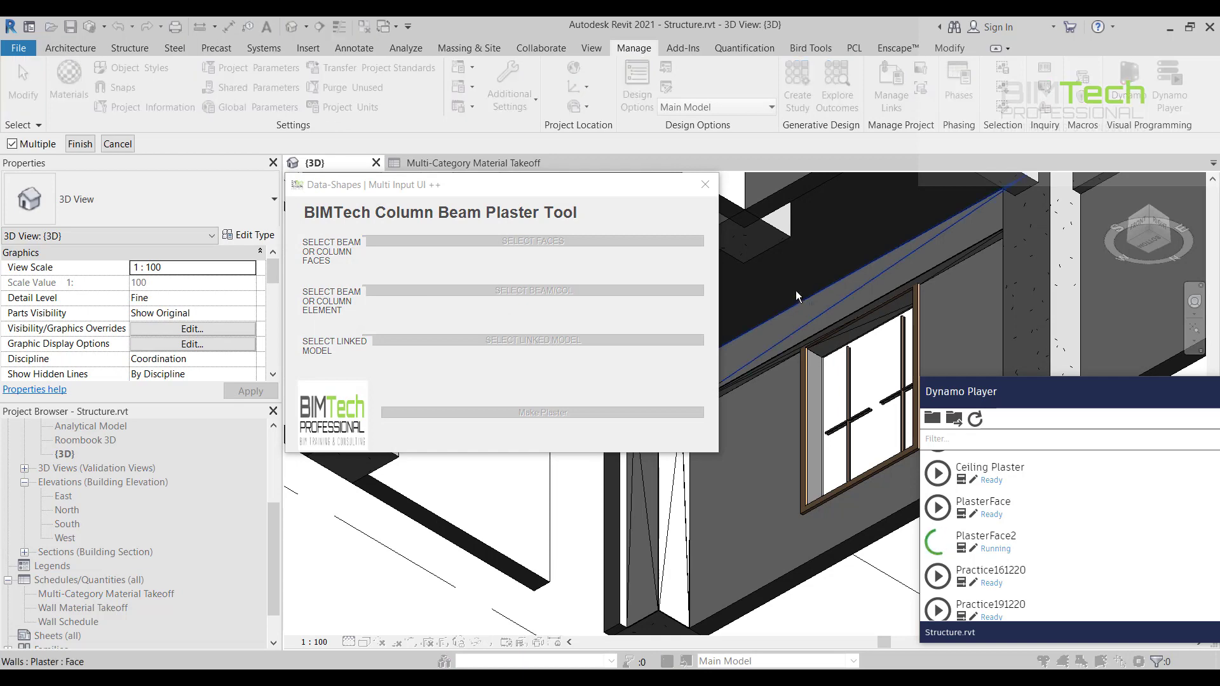
pyautogui.scroll(4, 833, 418)
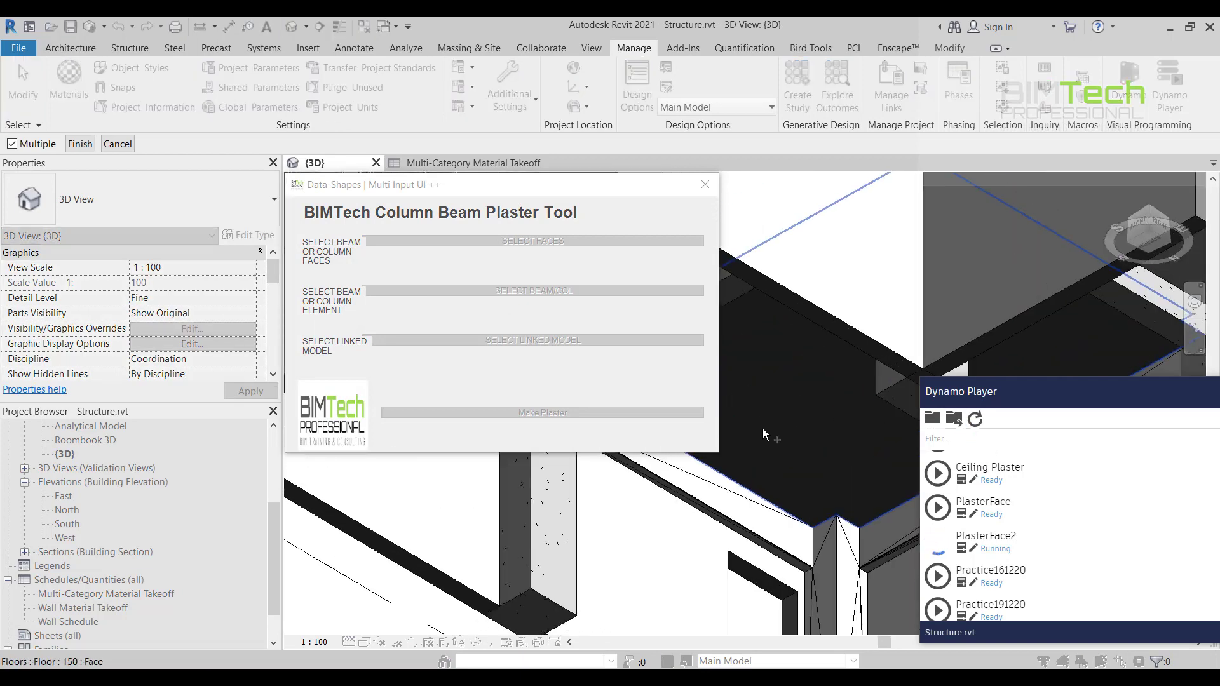
pyautogui.click(762, 430)
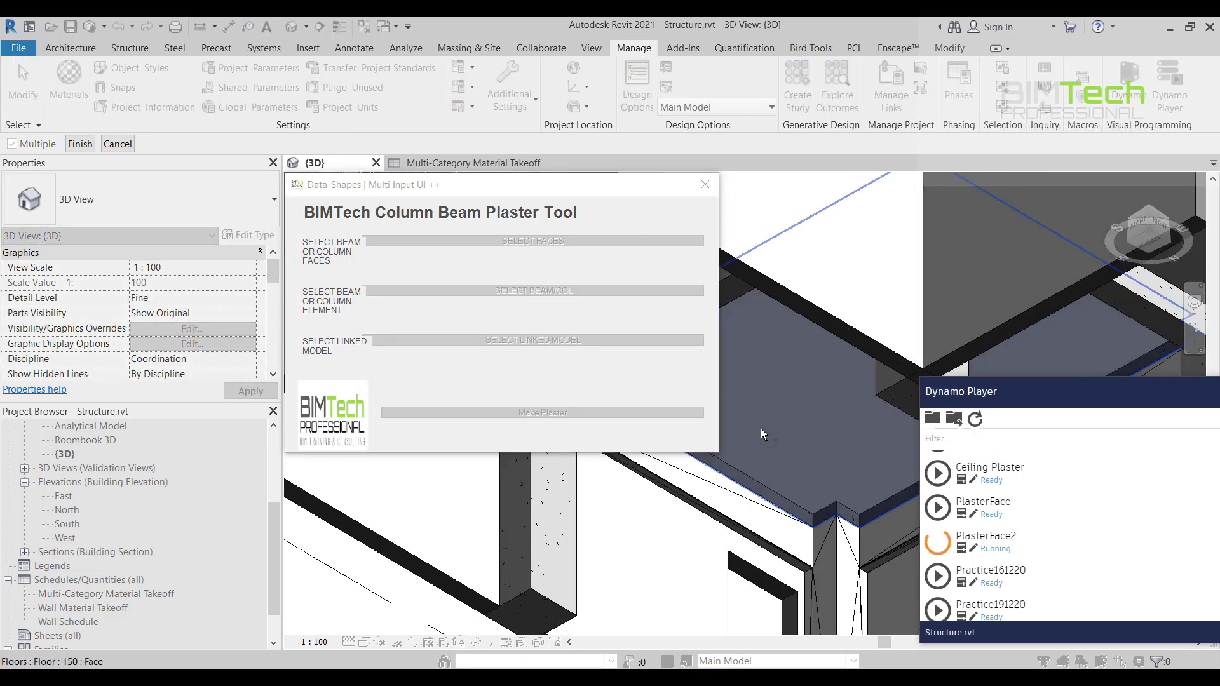
pyautogui.click(81, 145)
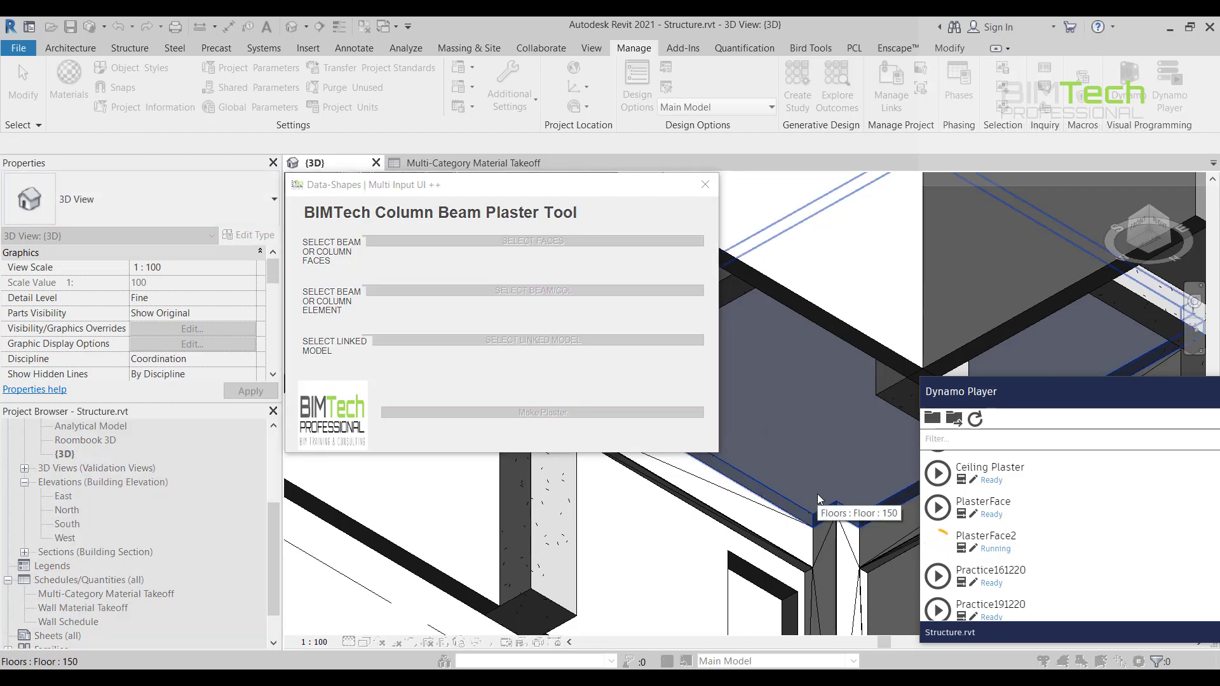
# Generate the ceiling plaster, using the 150 floor slab as the element and Architecture.rvt as the linked model
pyautogui.click(818, 499)
pyautogui.click(416, 343)
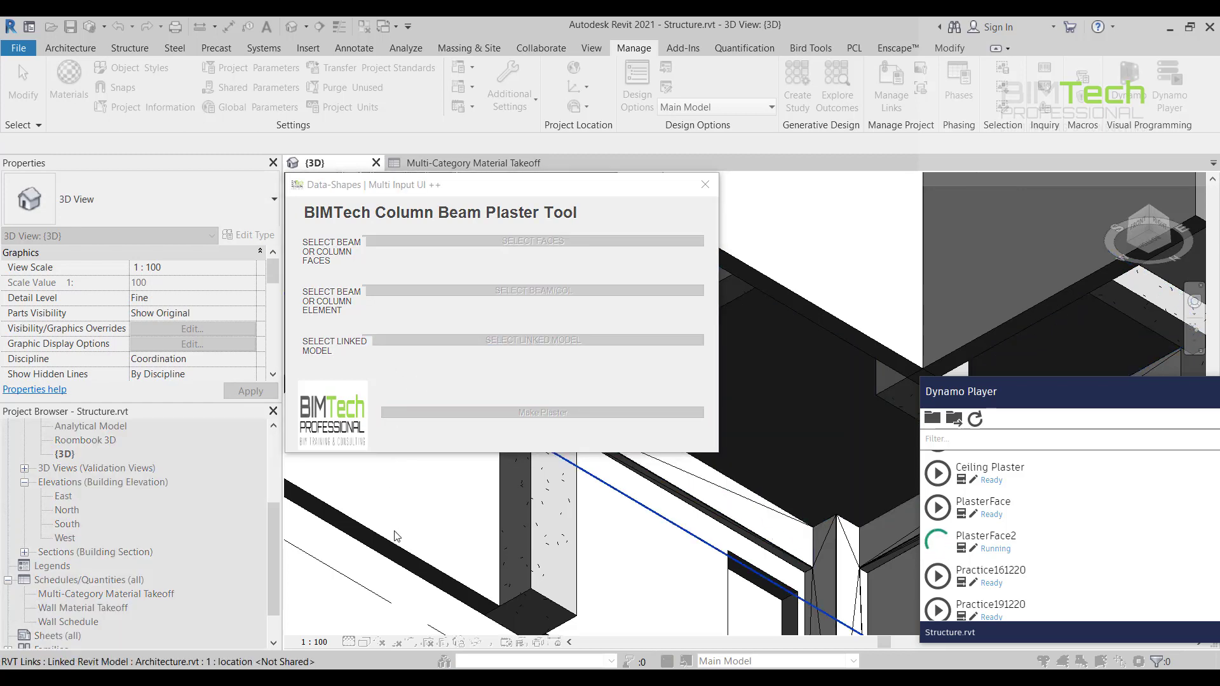
pyautogui.click(400, 541)
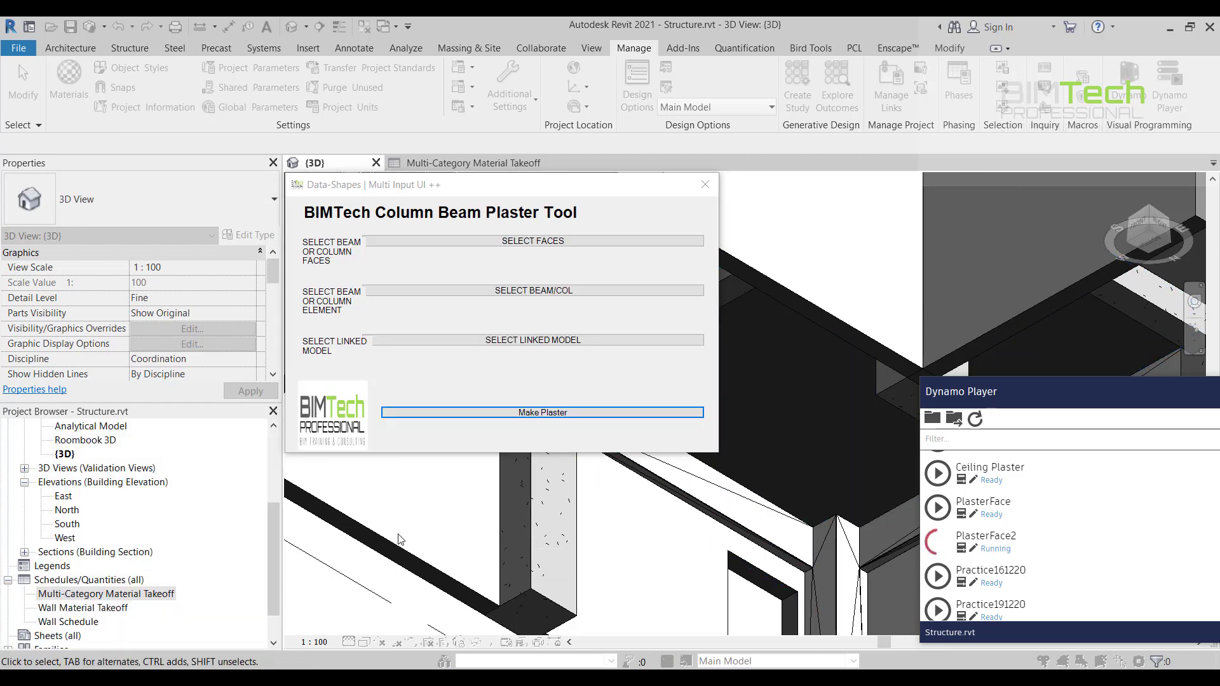
pyautogui.click(534, 414)
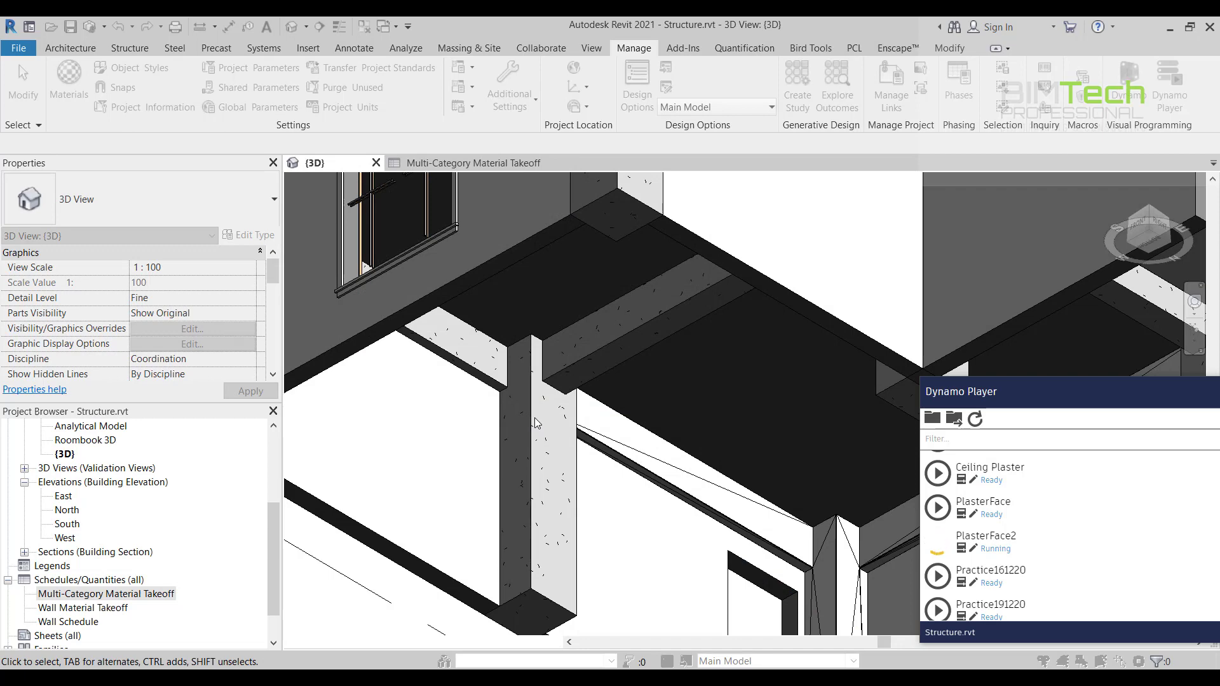
# Select all Gypsum Wall Board rows in the Multi-Category Material Takeoff and examine the matching plaster walls in the 3D view
pyautogui.scroll(-4, 534, 407)
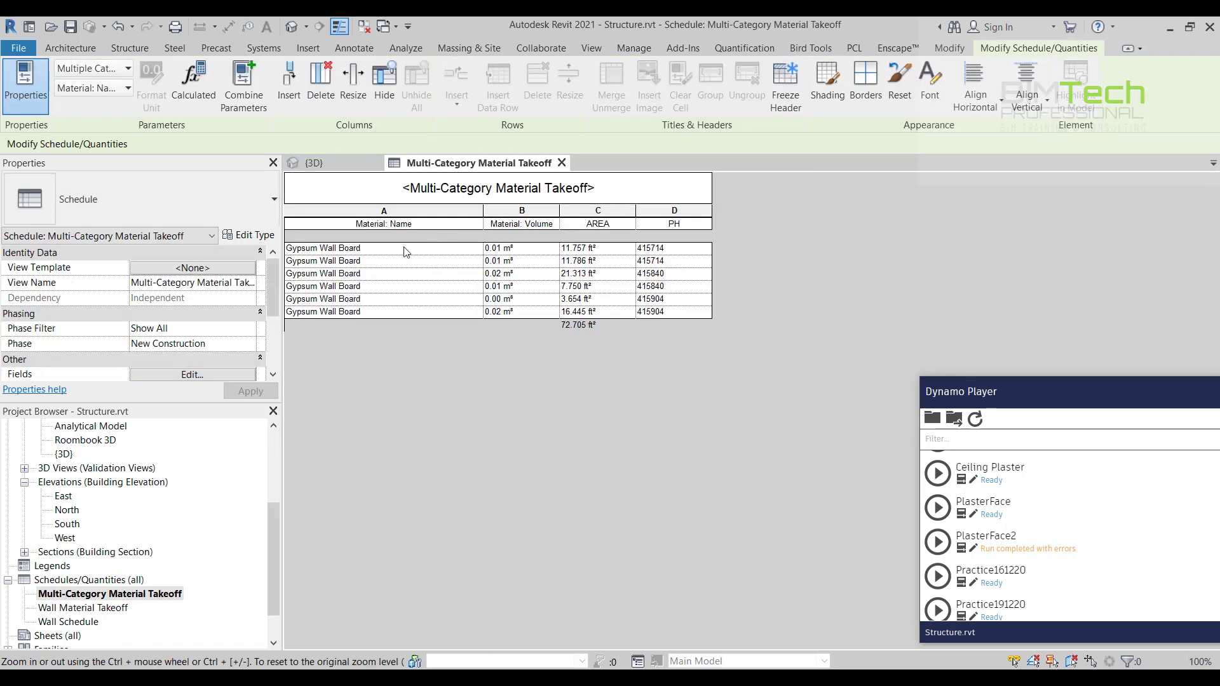
pyautogui.click(359, 250)
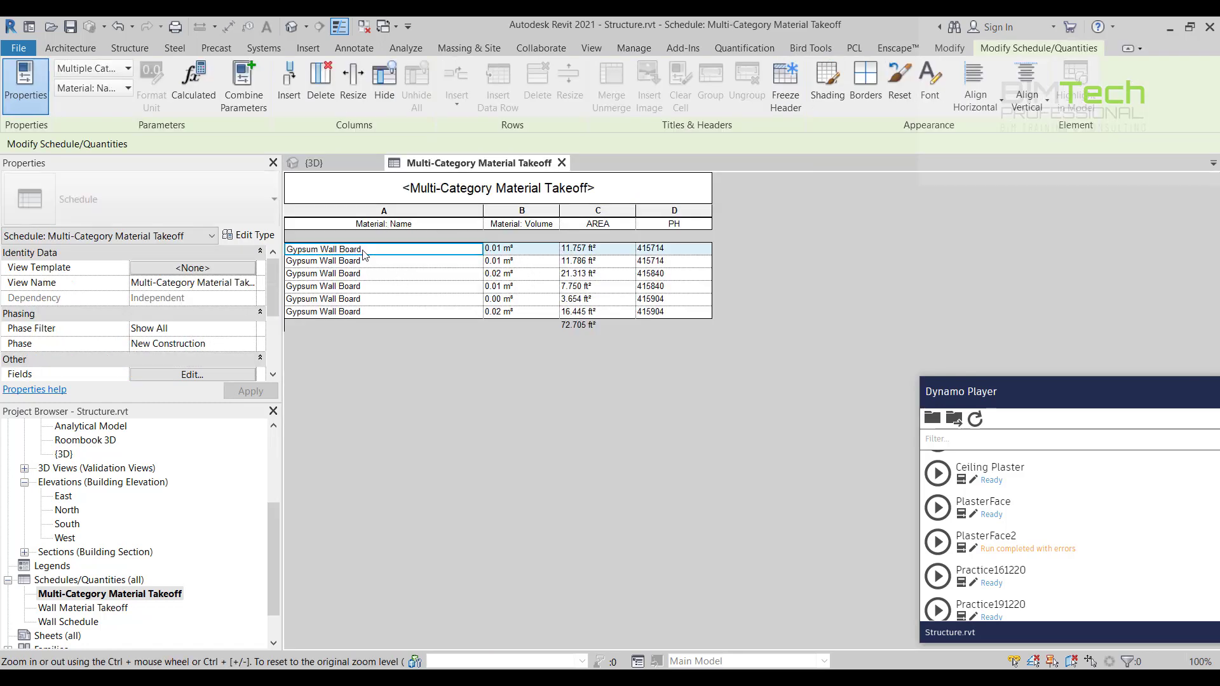
pyautogui.keyDown('shift'); pyautogui.click(372, 315); pyautogui.keyUp('shift')
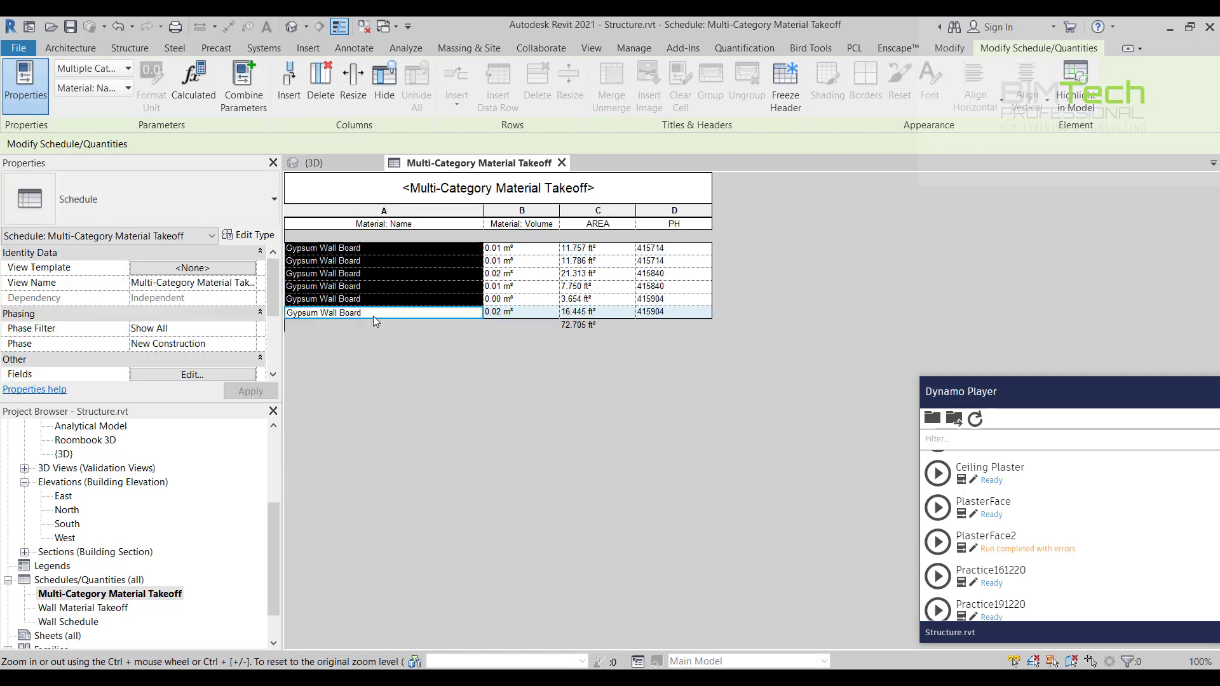
pyautogui.click(336, 163)
pyautogui.keyDown('shift'); pyautogui.moveTo(584, 513); pyautogui.dragTo(577, 528, button='middle'); pyautogui.keyUp('shift')
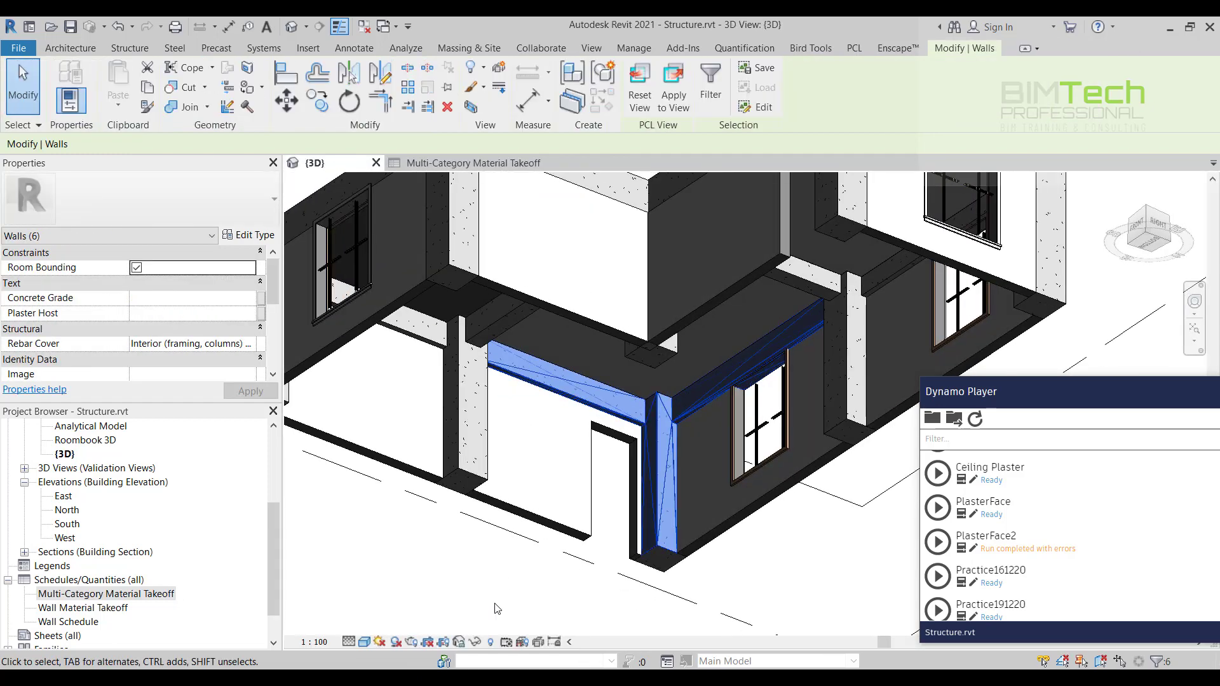
pyautogui.click(503, 581)
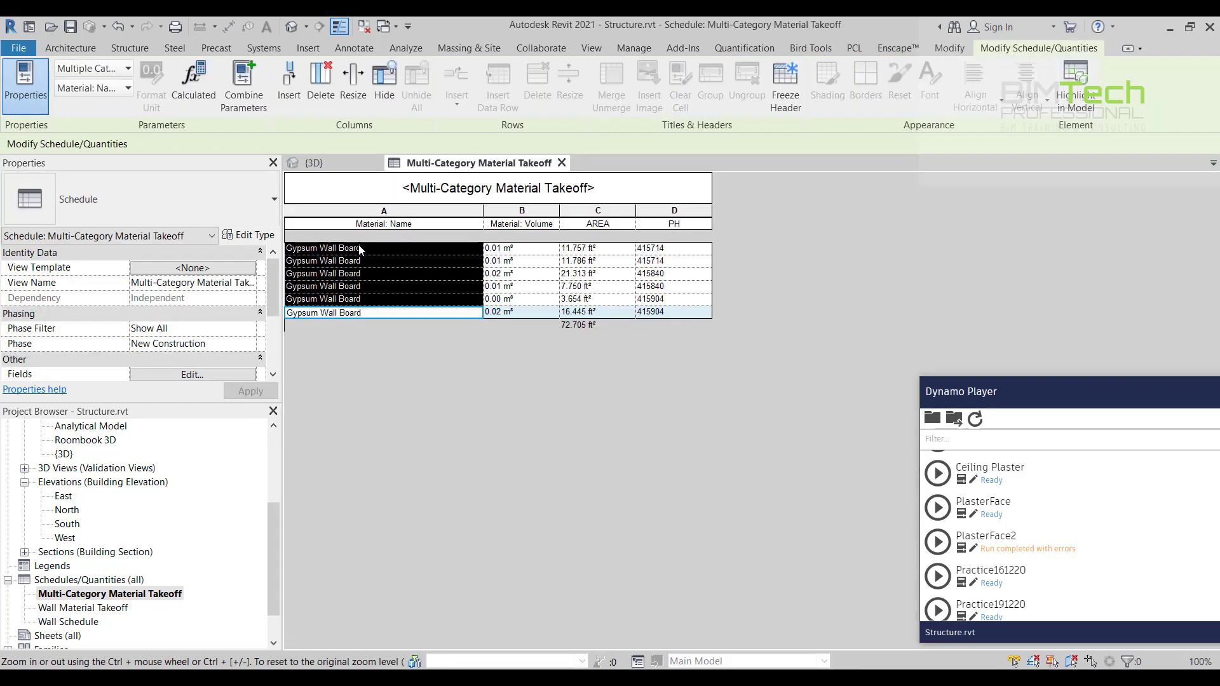
# Reselect the plaster walls through the takeoff's Gypsum Wall Board rows and temporarily isolate these elements in the 3D view
pyautogui.click(359, 247)
pyautogui.keyDown('shift'); pyautogui.click(367, 314); pyautogui.keyUp('shift')
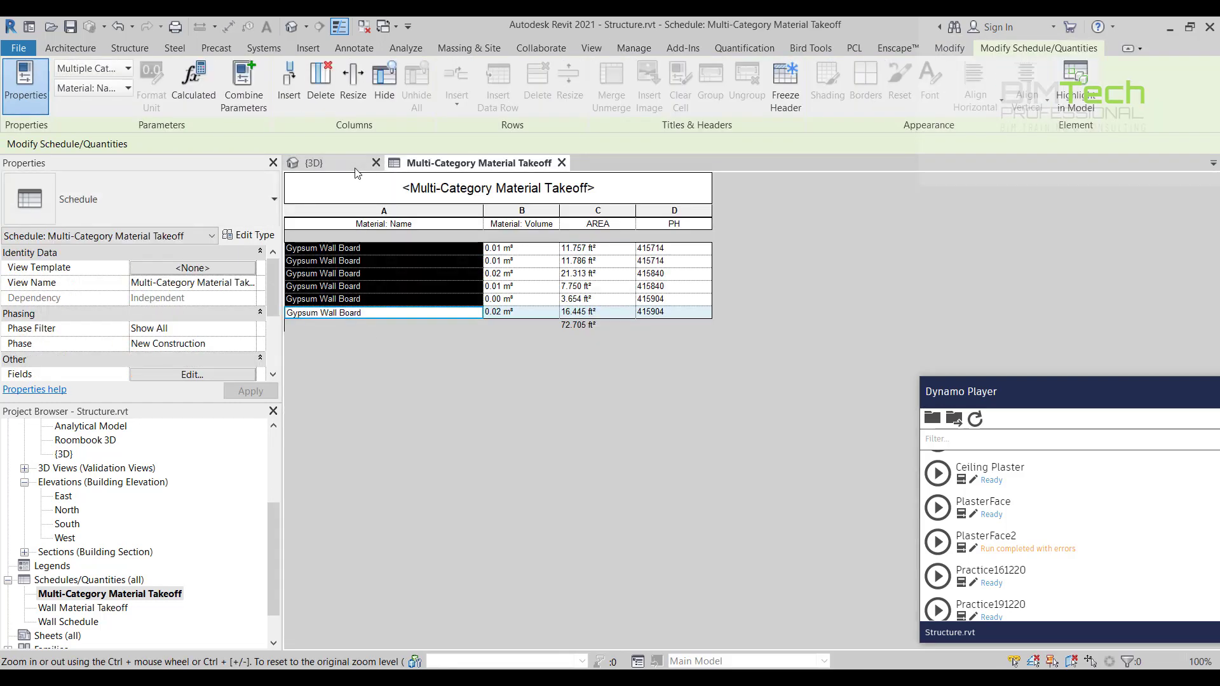
pyautogui.click(314, 163)
pyautogui.click(475, 642)
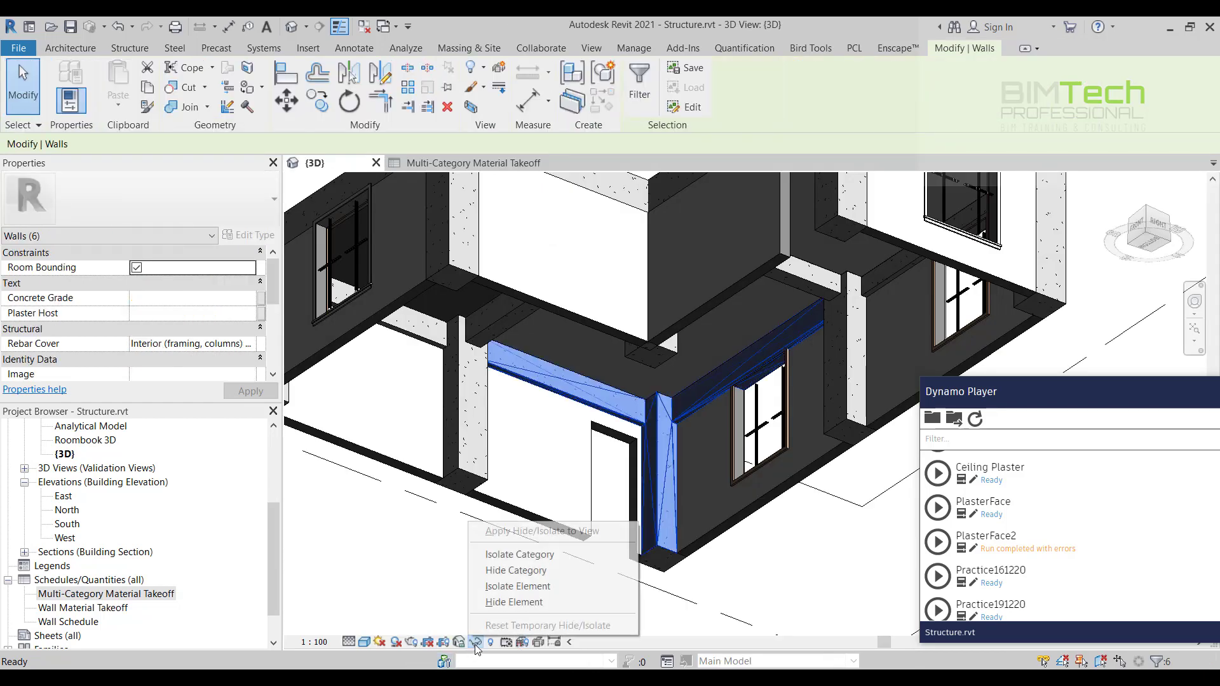
pyautogui.click(508, 583)
pyautogui.keyDown('shift'); pyautogui.moveTo(802, 389); pyautogui.dragTo(785, 425, button='middle'); pyautogui.keyUp('shift')
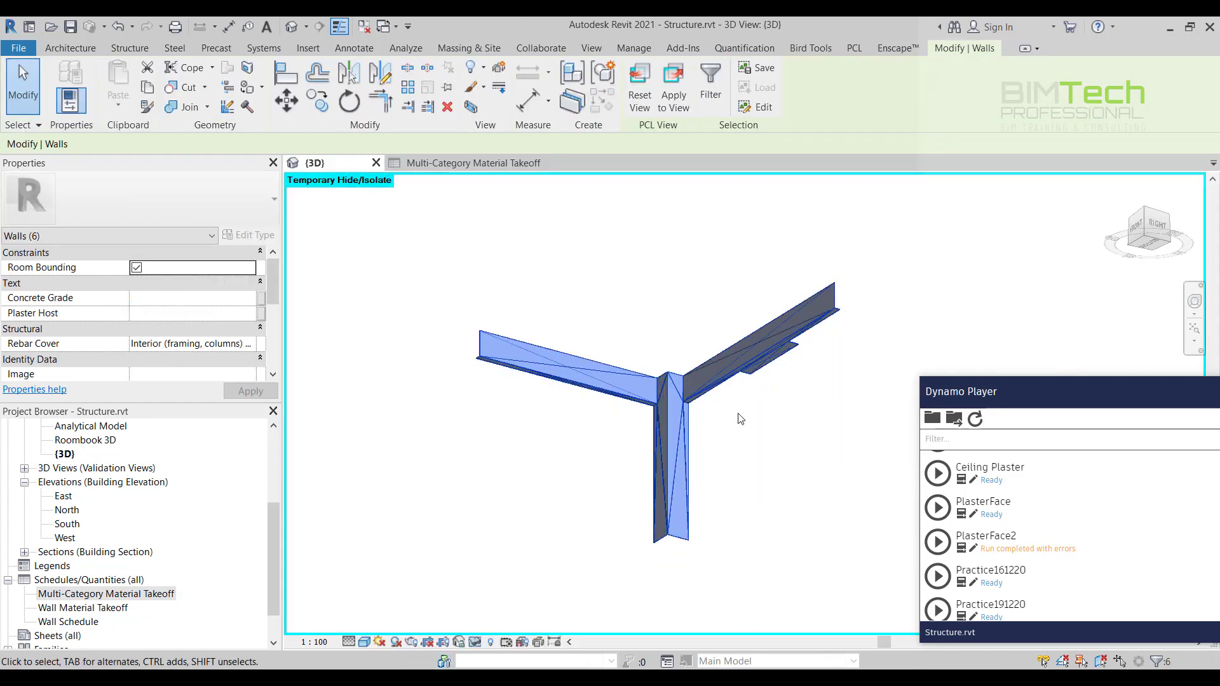
# Compare the isolated plaster with the Multi-Category Material Takeoff and reset the 3D view's temporary isolation
pyautogui.click(458, 164)
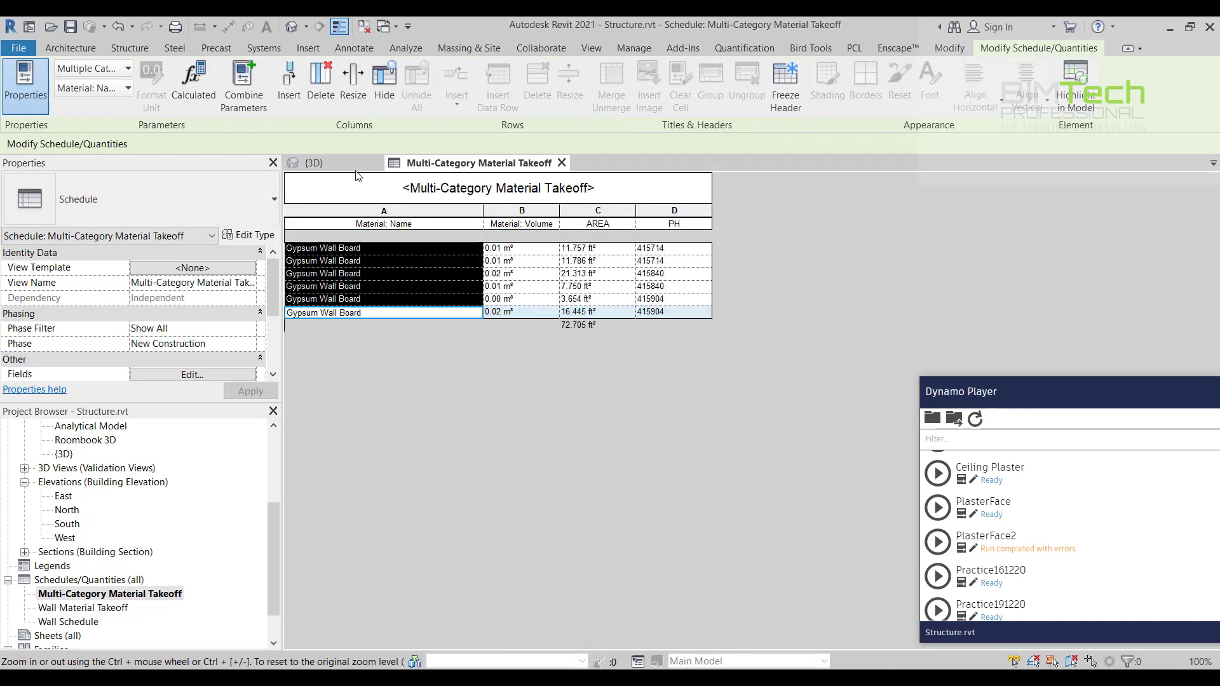
pyautogui.click(314, 163)
pyautogui.keyDown('shift'); pyautogui.moveTo(660, 494); pyautogui.dragTo(680, 465, button='middle'); pyautogui.keyUp('shift')
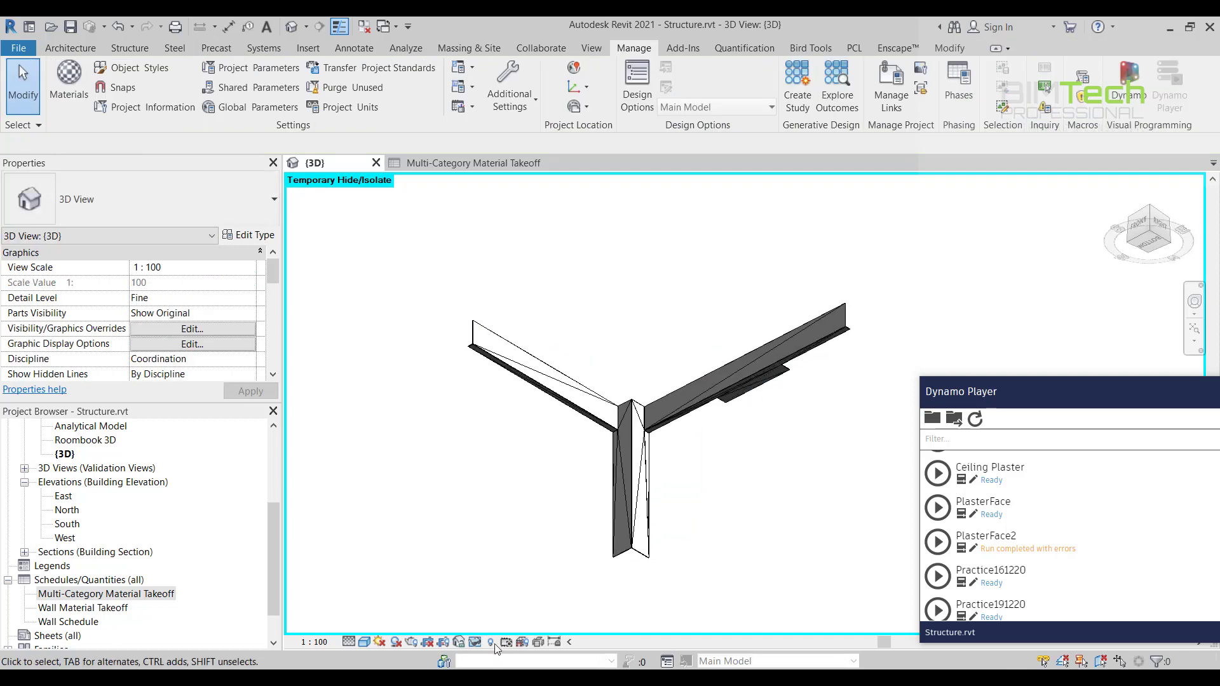
pyautogui.click(476, 641)
pyautogui.click(507, 626)
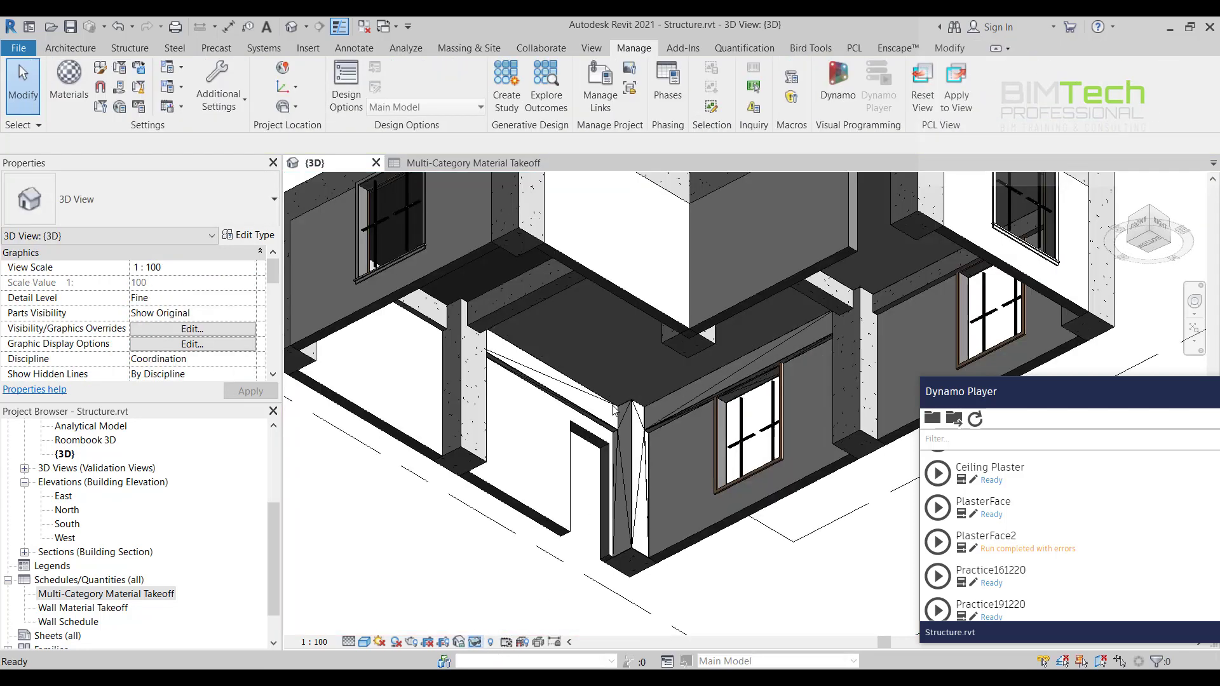
# Select all Gypsum Wall Board rows in the takeoff and add the ceiling plaster to the selection in the 3D view
pyautogui.click(445, 163)
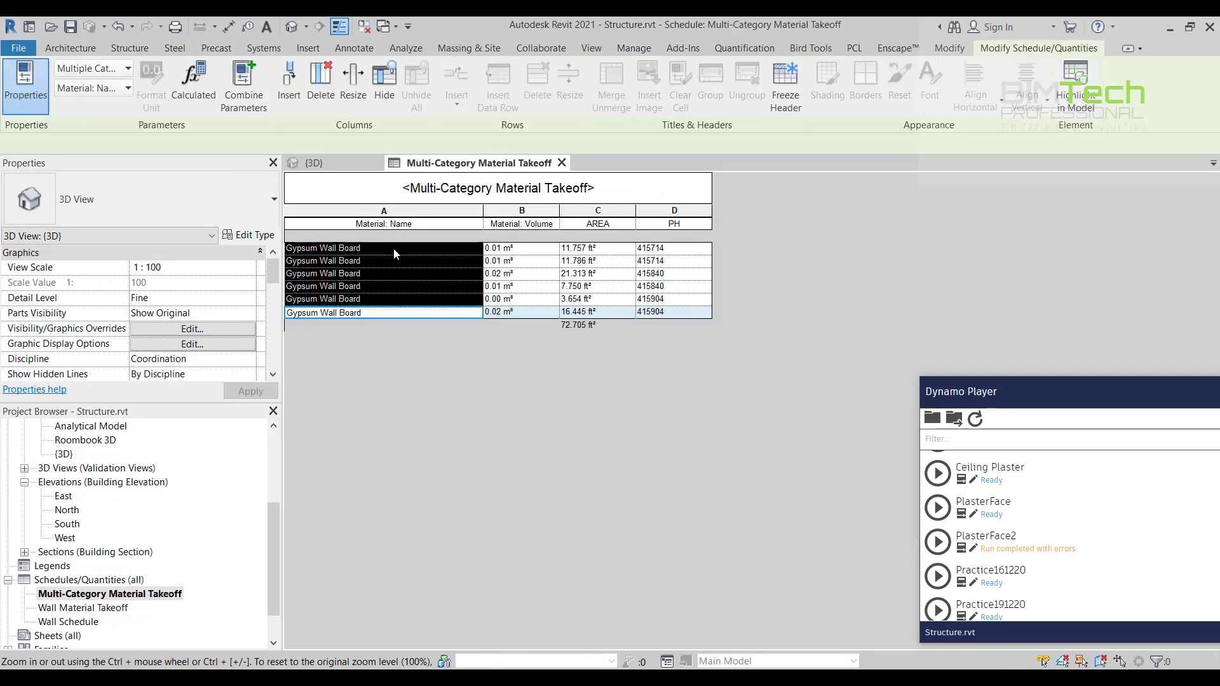
pyautogui.click(391, 249)
pyautogui.keyDown('shift'); pyautogui.click(375, 312); pyautogui.keyUp('shift')
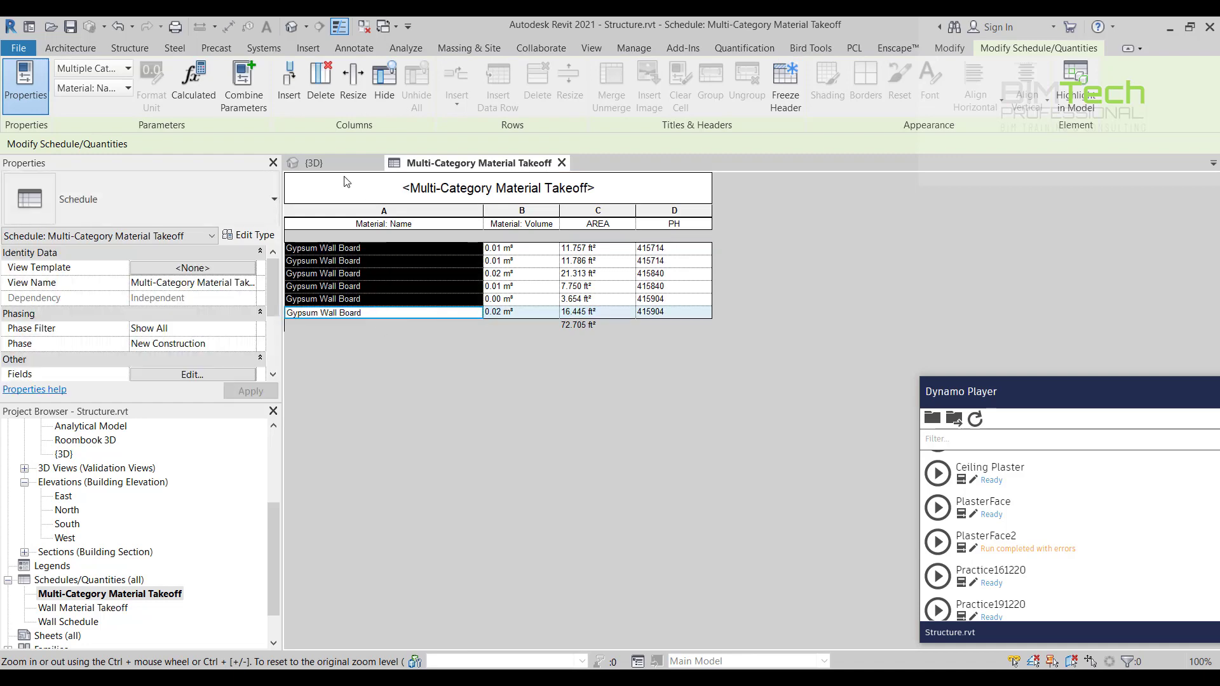
pyautogui.click(312, 163)
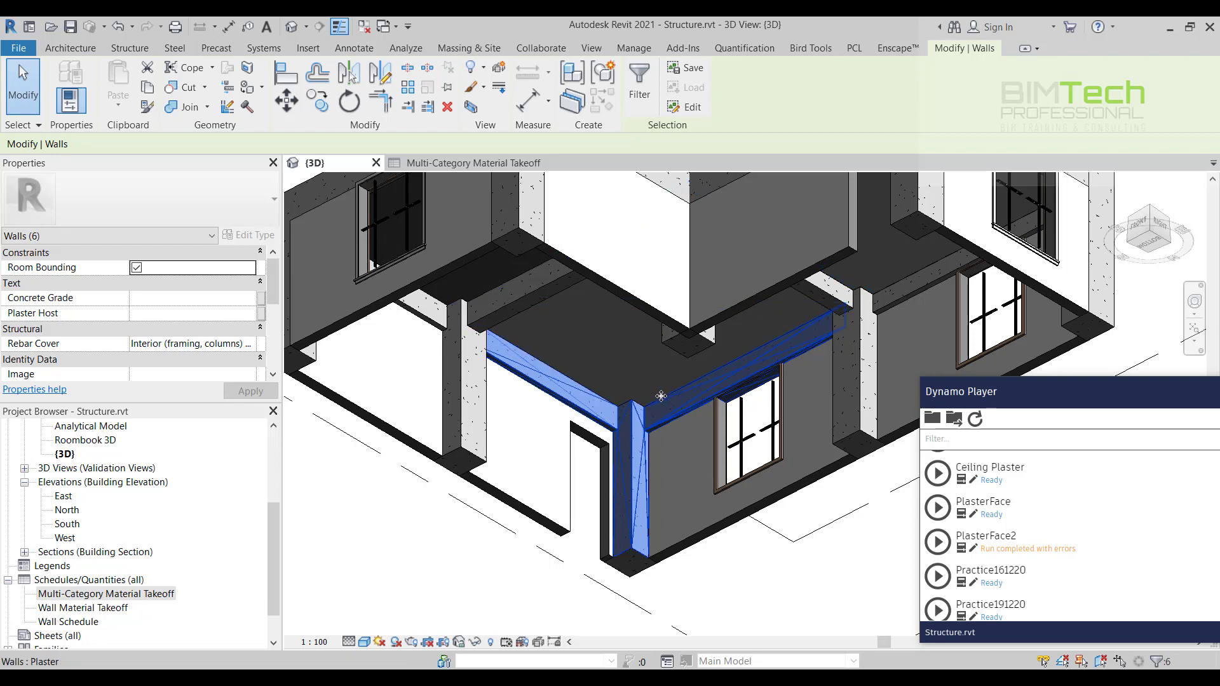
pyautogui.scroll(5, 642, 393)
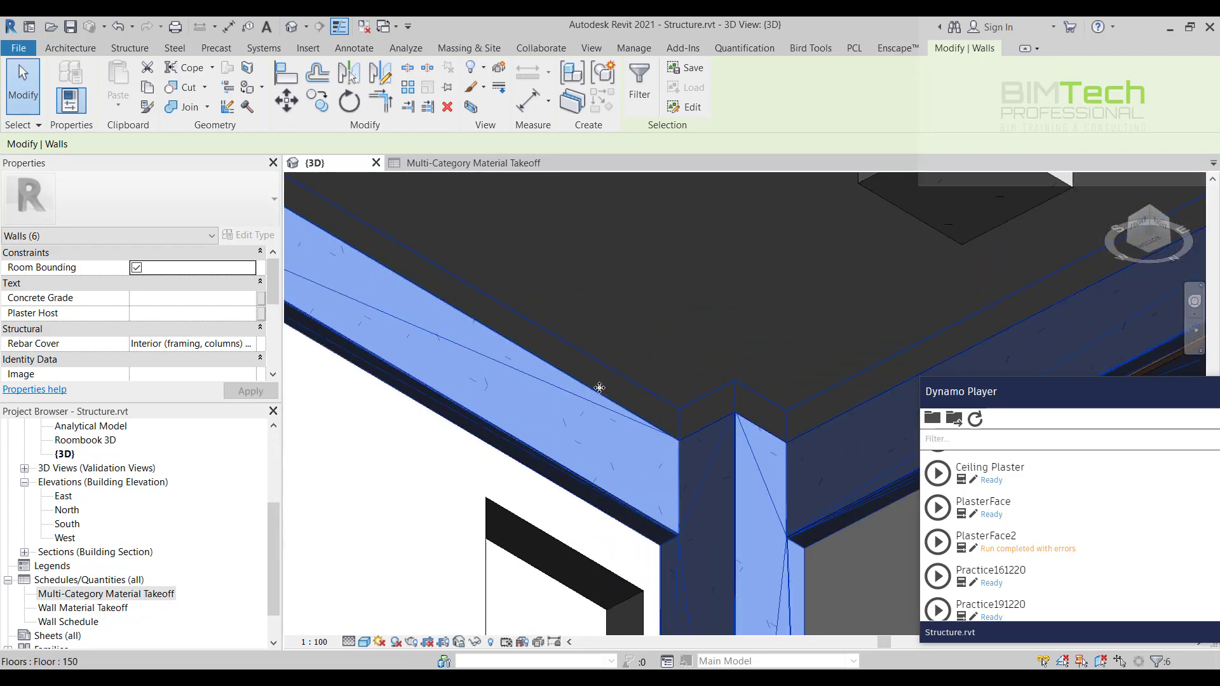
pyautogui.keyDown('ctrl'); pyautogui.click(600, 388); pyautogui.keyUp('ctrl')
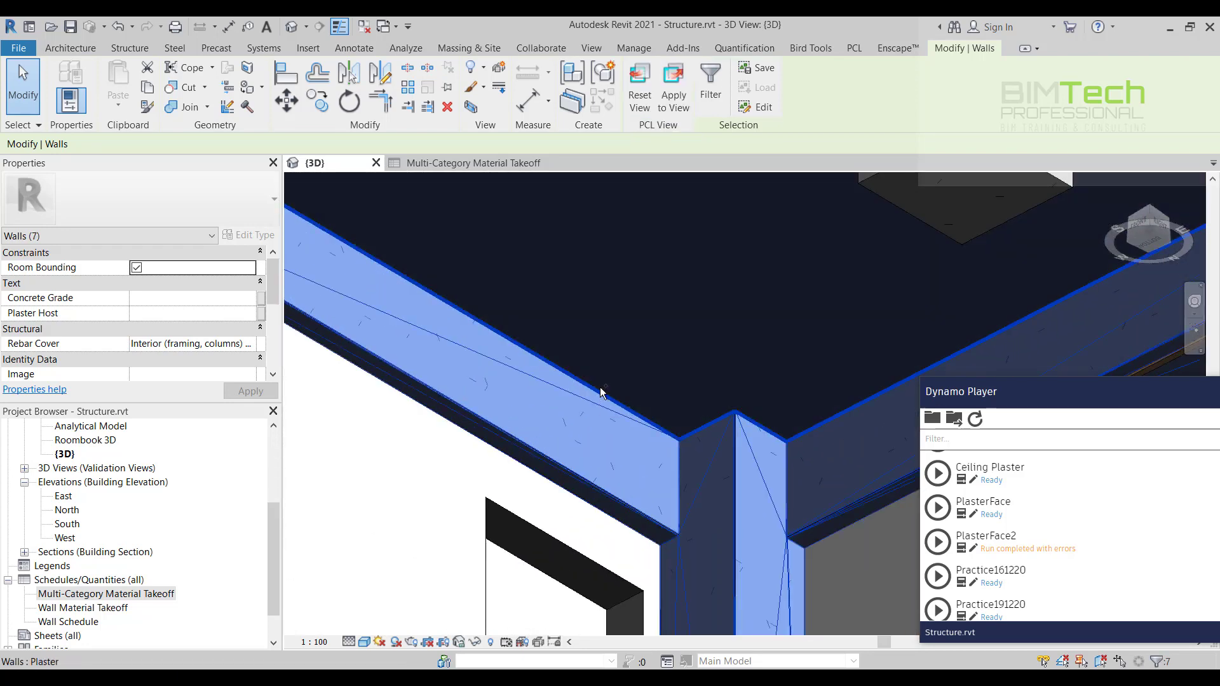
# Temporarily isolate the selected beam, column and ceiling plaster elements in the 3D view and inspect them from several sides
pyautogui.scroll(-5, 602, 385)
pyautogui.keyDown('shift'); pyautogui.moveTo(731, 327); pyautogui.dragTo(502, 610, button='middle'); pyautogui.keyUp('shift')
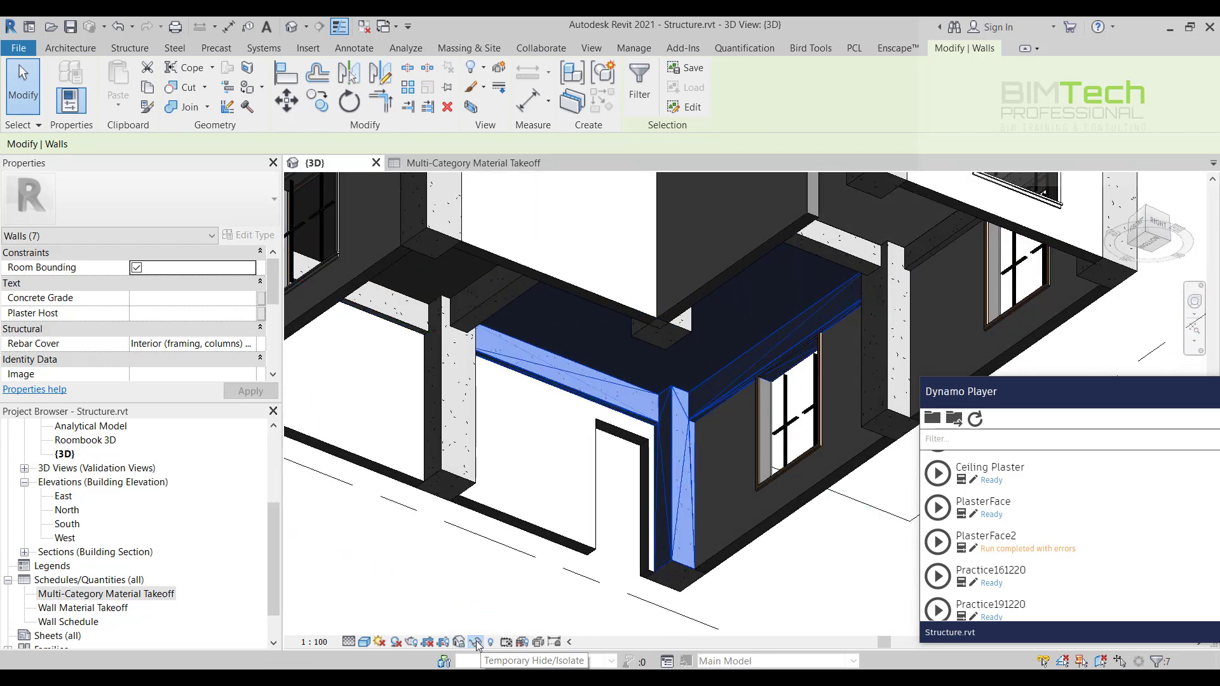
pyautogui.click(477, 643)
pyautogui.click(518, 582)
pyautogui.scroll(-3, 519, 488)
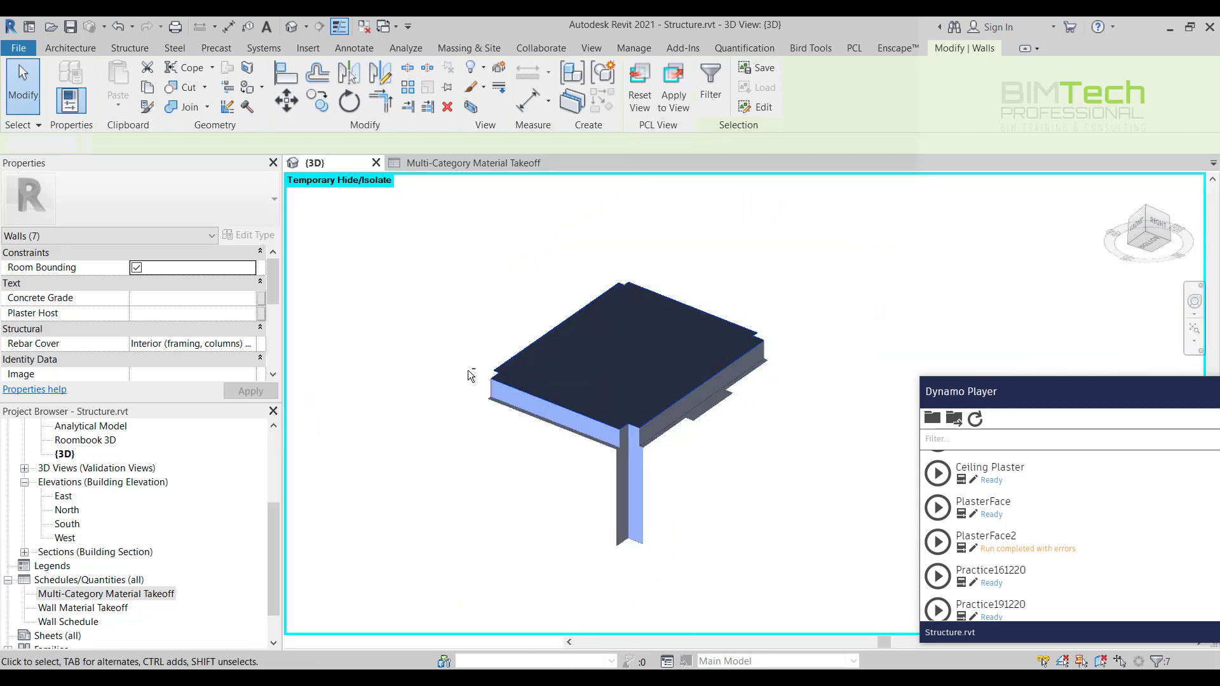
pyautogui.keyDown('shift'); pyautogui.moveTo(471, 376); pyautogui.dragTo(597, 432, button='middle'); pyautogui.keyUp('shift')
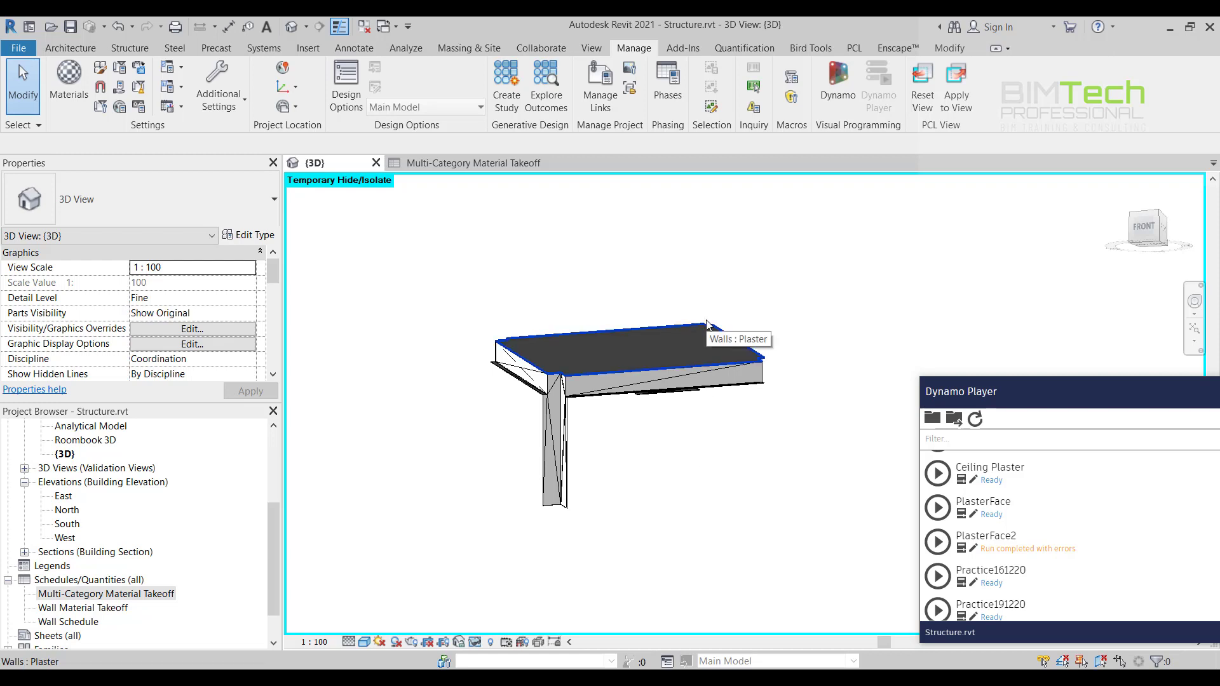
# Open the Quantification tools
pyautogui.click(744, 48)
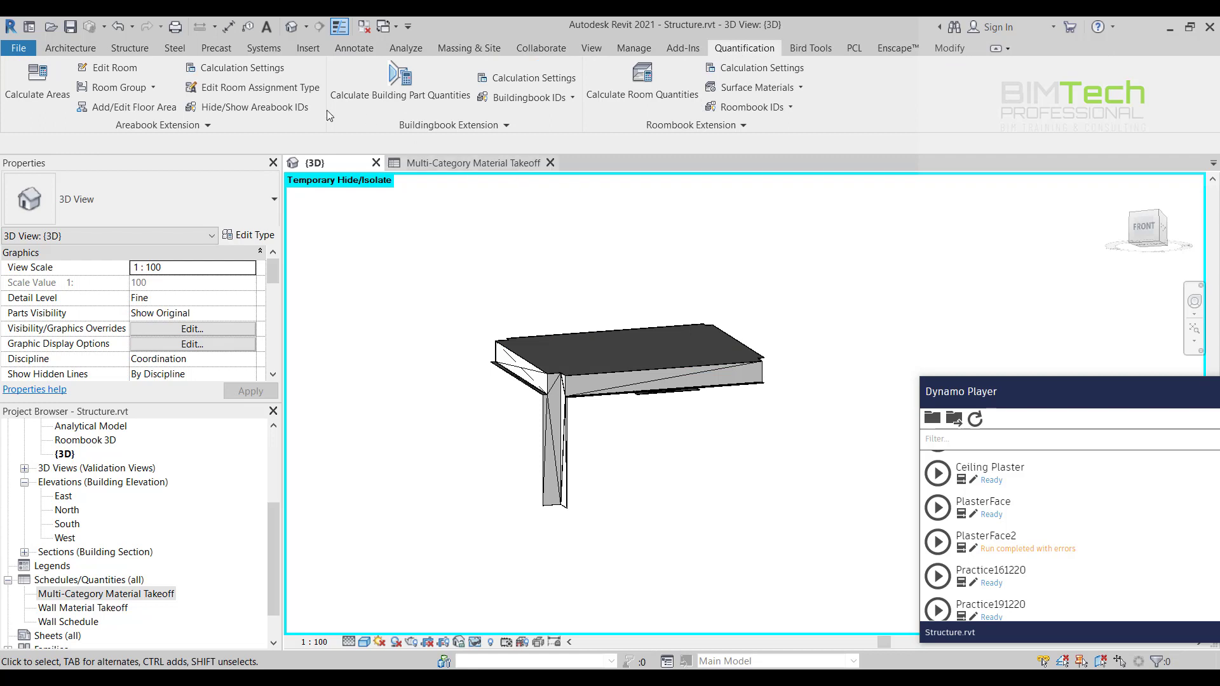